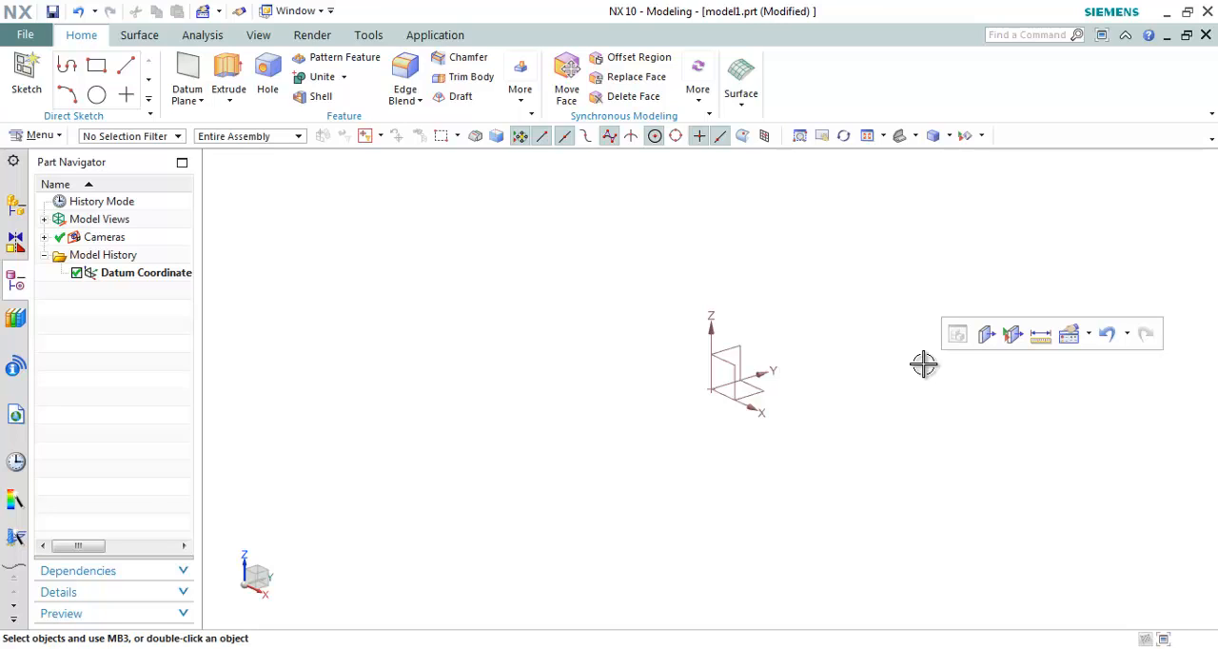
Step: Open the User Interface Preferences and look through the Layout, Roles and Theme pages
left_click(36, 38)
mouse_move(76, 181)
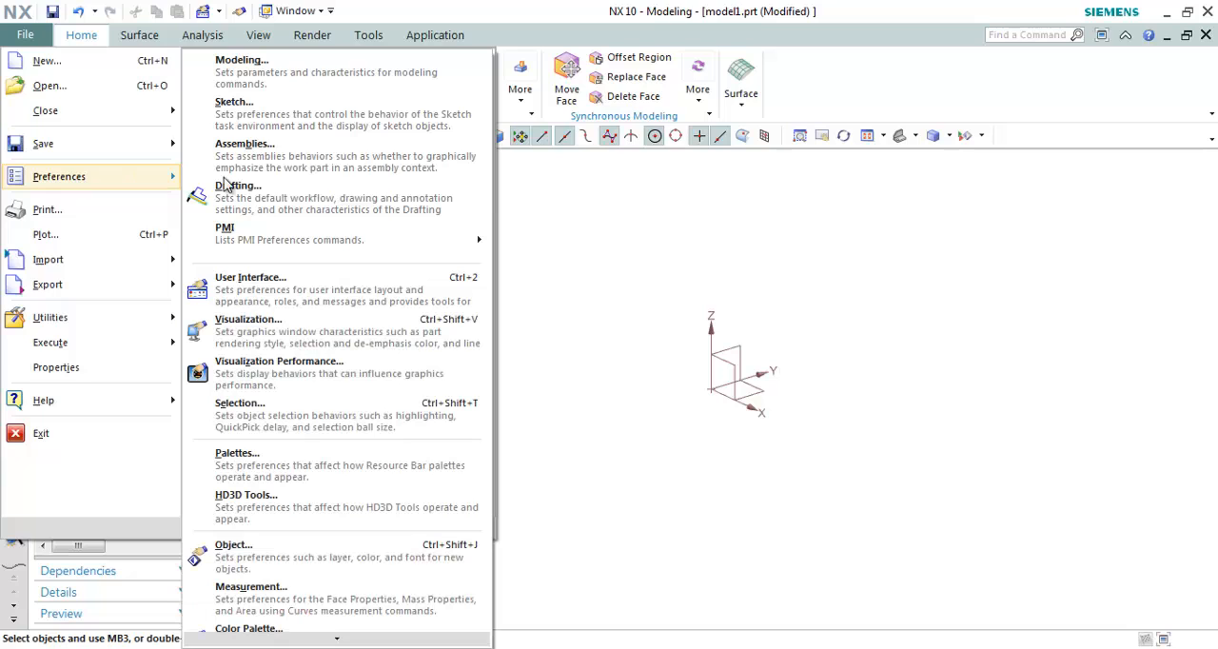
left_click(301, 296)
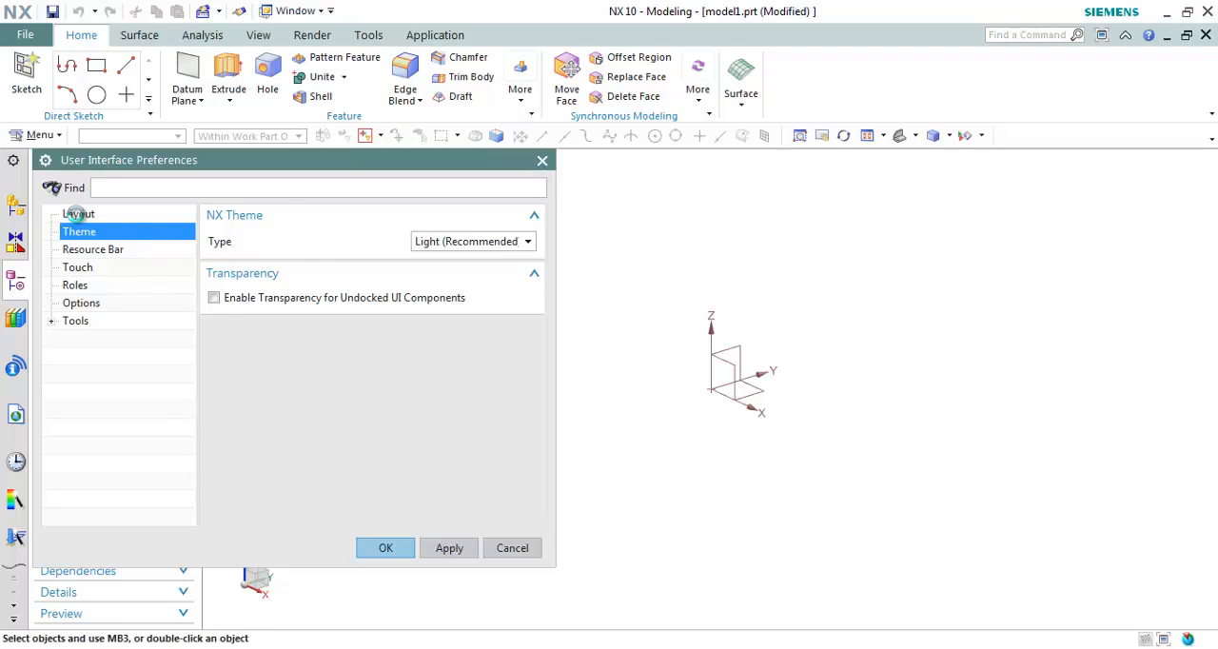
left_click(78, 215)
left_click(80, 288)
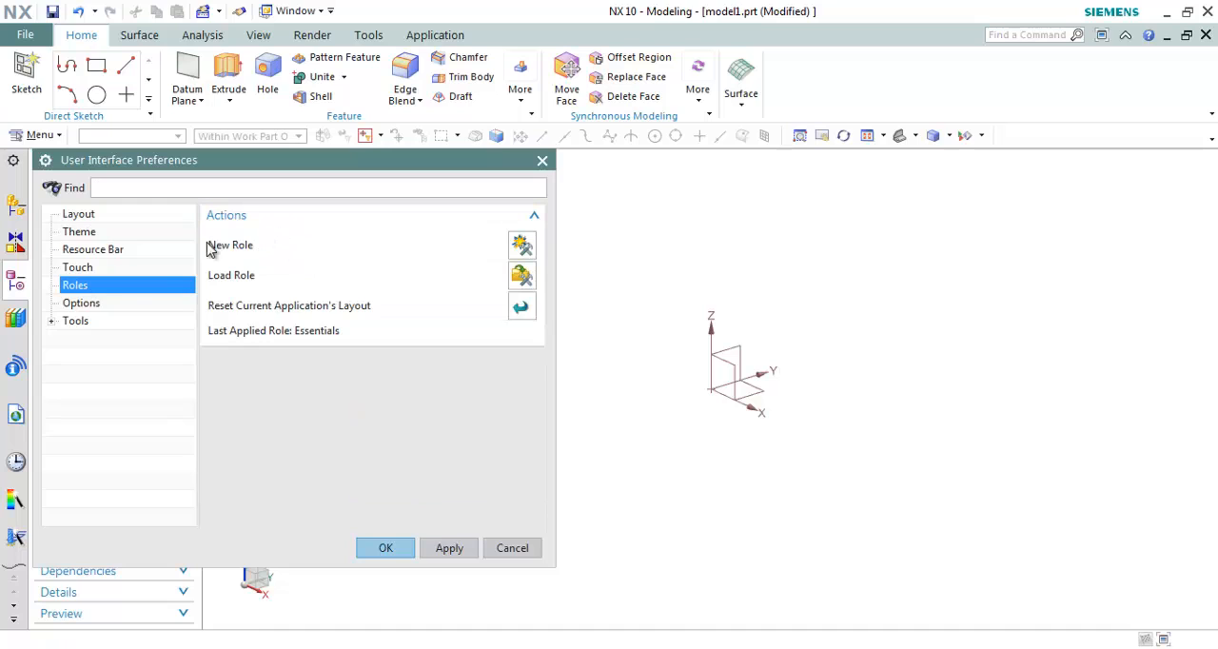
left_click(91, 234)
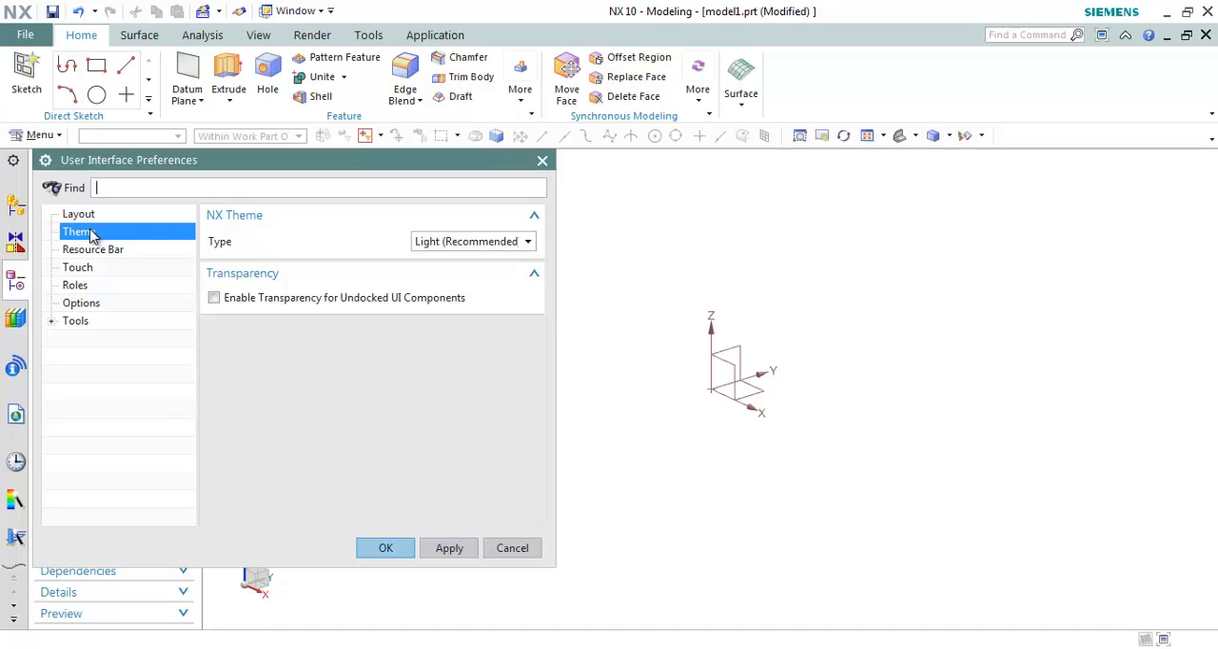
Step: Set the NX theme type to Classic with System Font and apply it
left_click(476, 243)
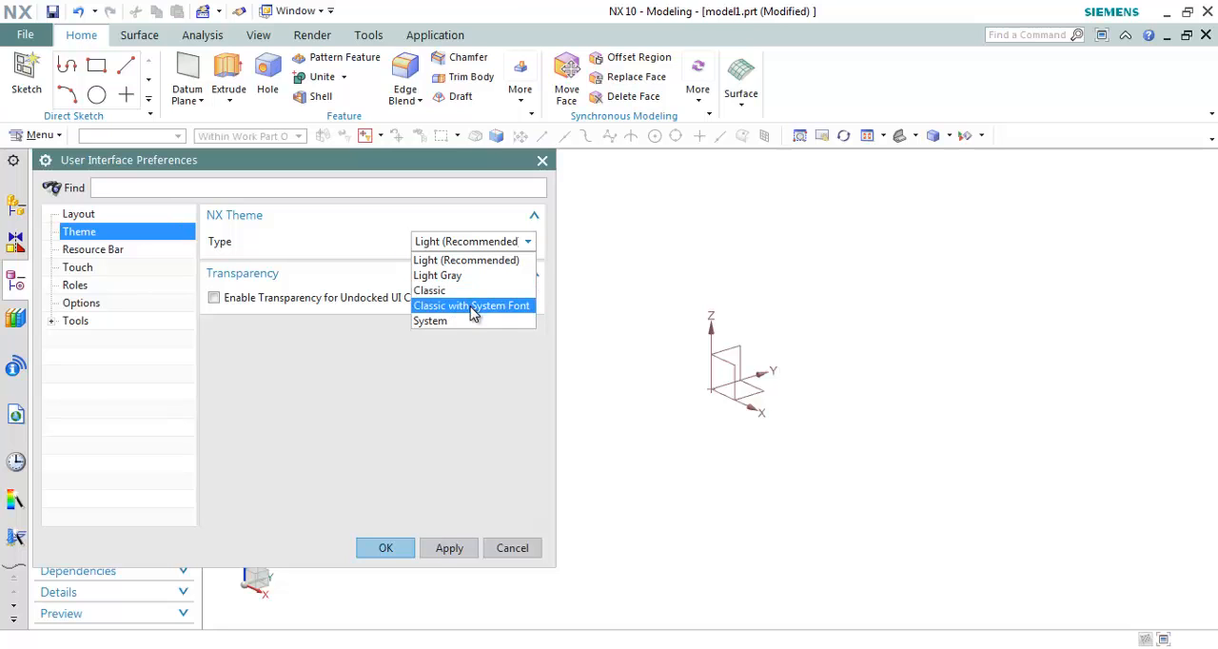
left_click(473, 306)
left_click(449, 549)
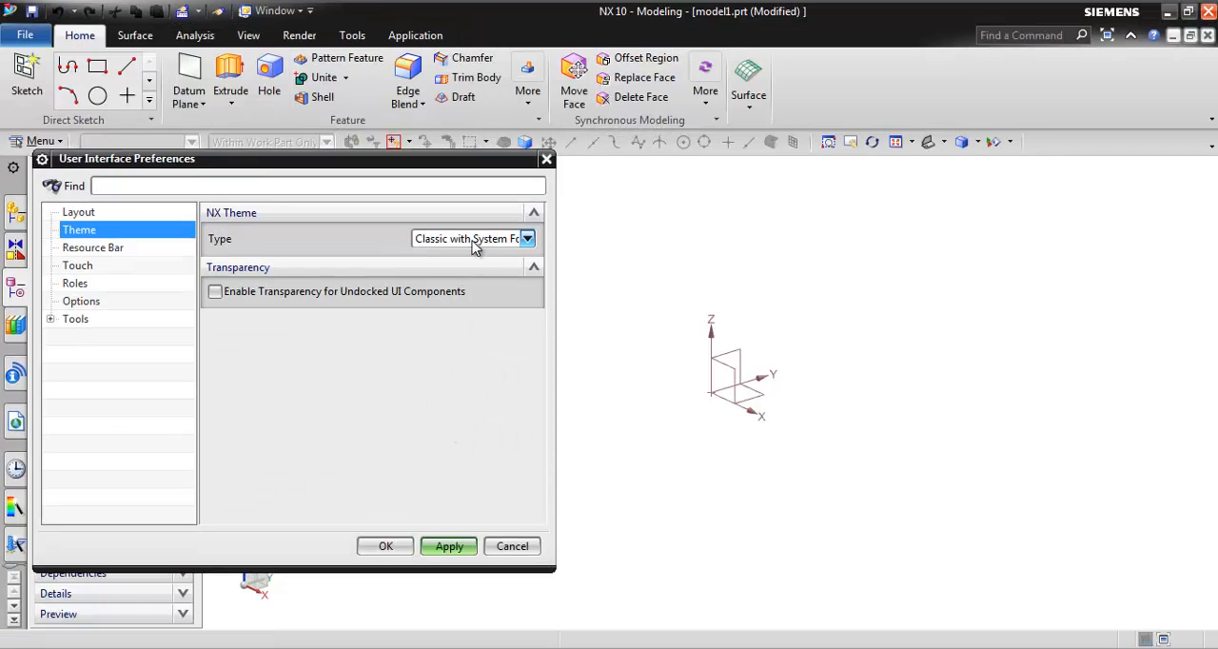
Step: Change the NX theme type to Classic and apply it
left_click(473, 240)
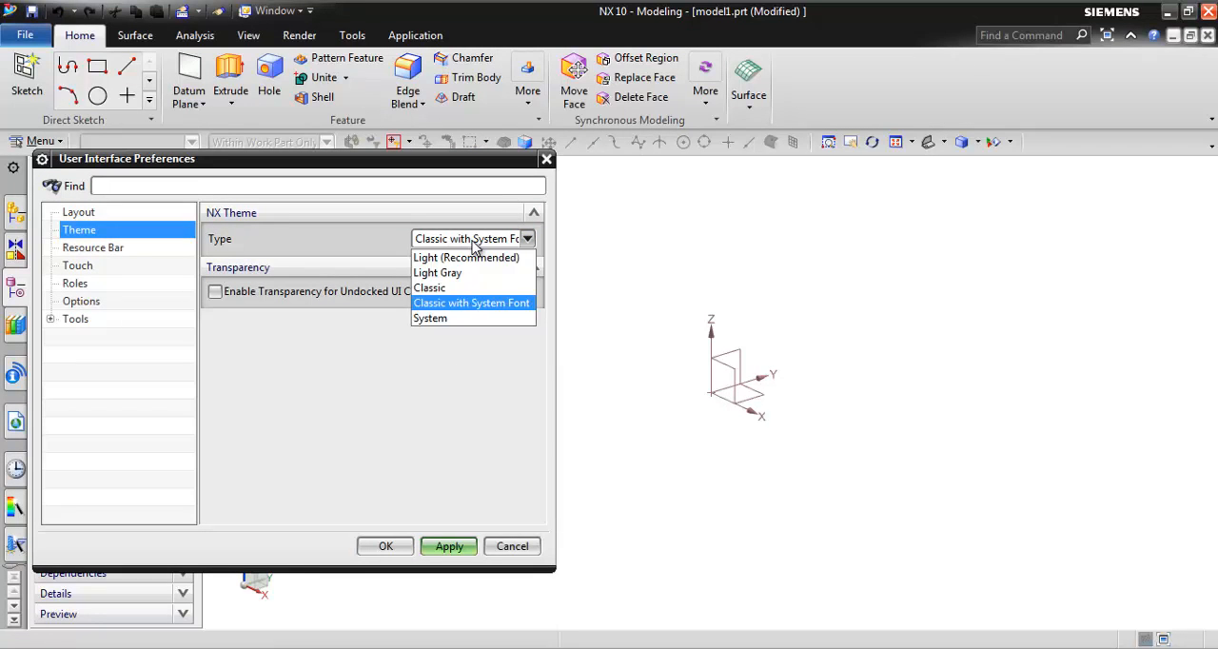
left_click(465, 289)
left_click(461, 548)
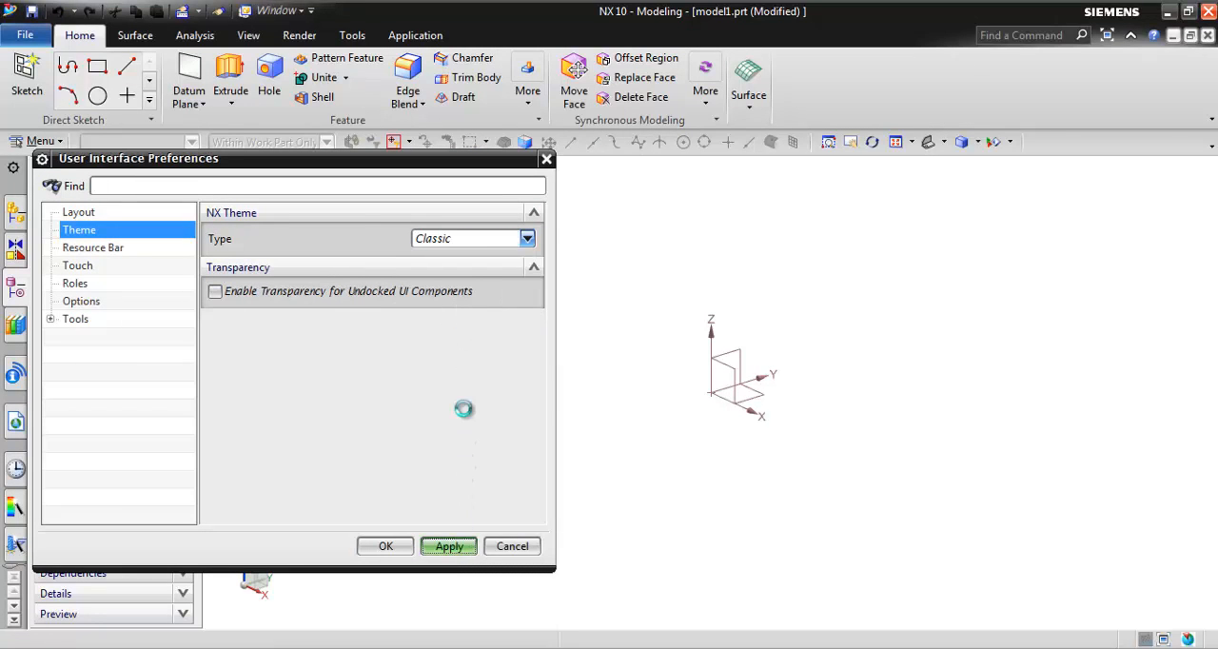
Step: Switch the NX theme type back to Light (Recommended) and apply it
left_click(476, 239)
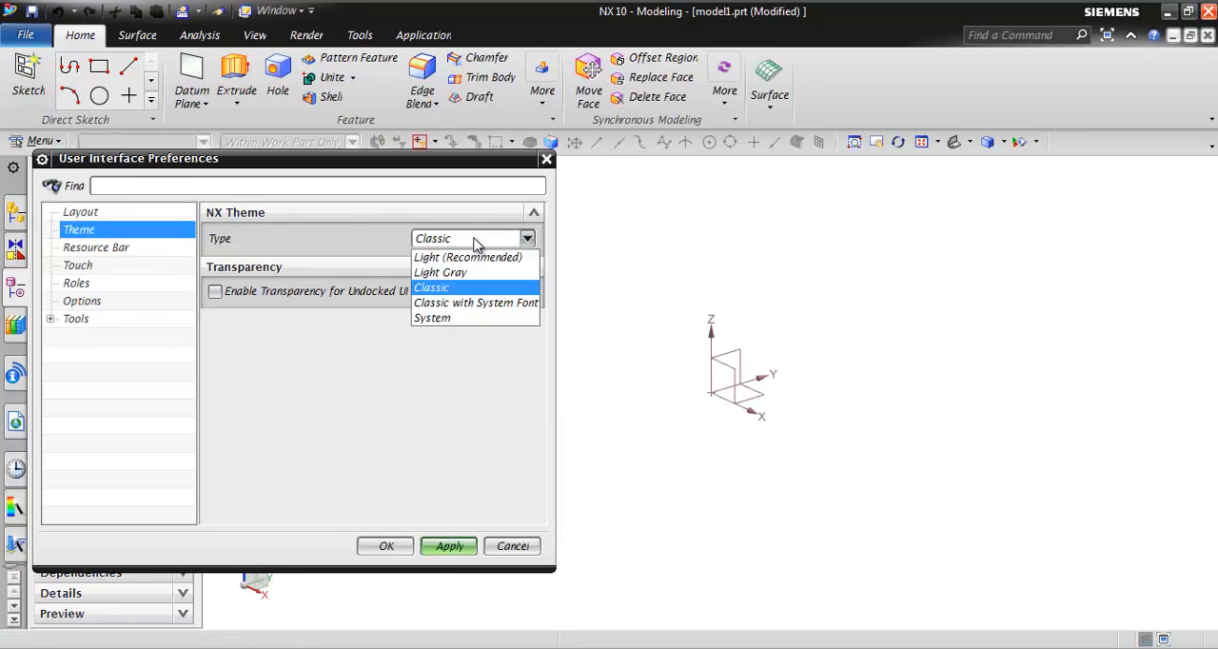
left_click(473, 259)
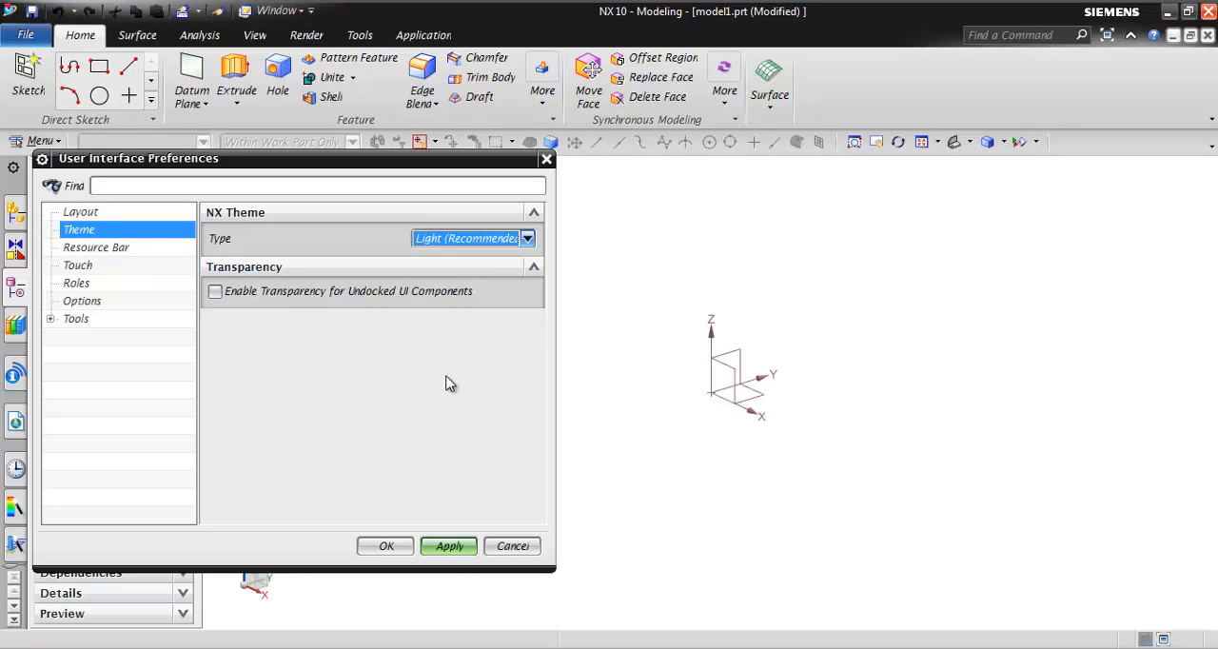
left_click(449, 546)
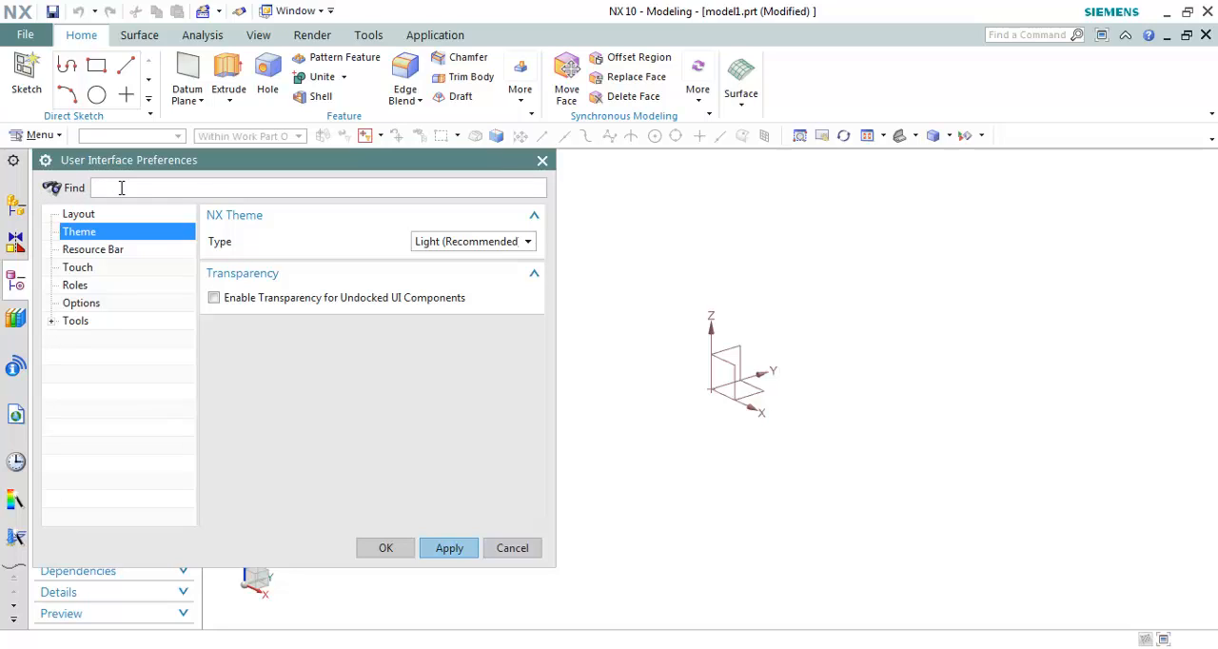
Step: Search the preferences for "light", go to the Light Gray theme result, and confirm the preferences with Light (Recommended) as the type
type("light")
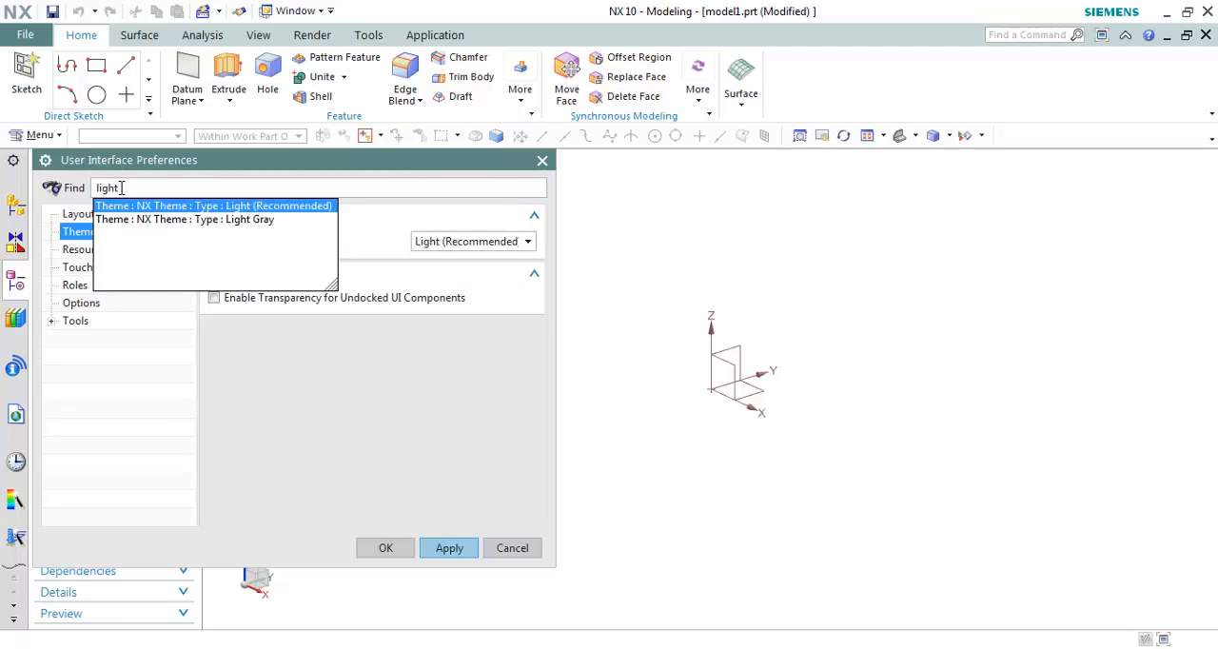
left_click(268, 222)
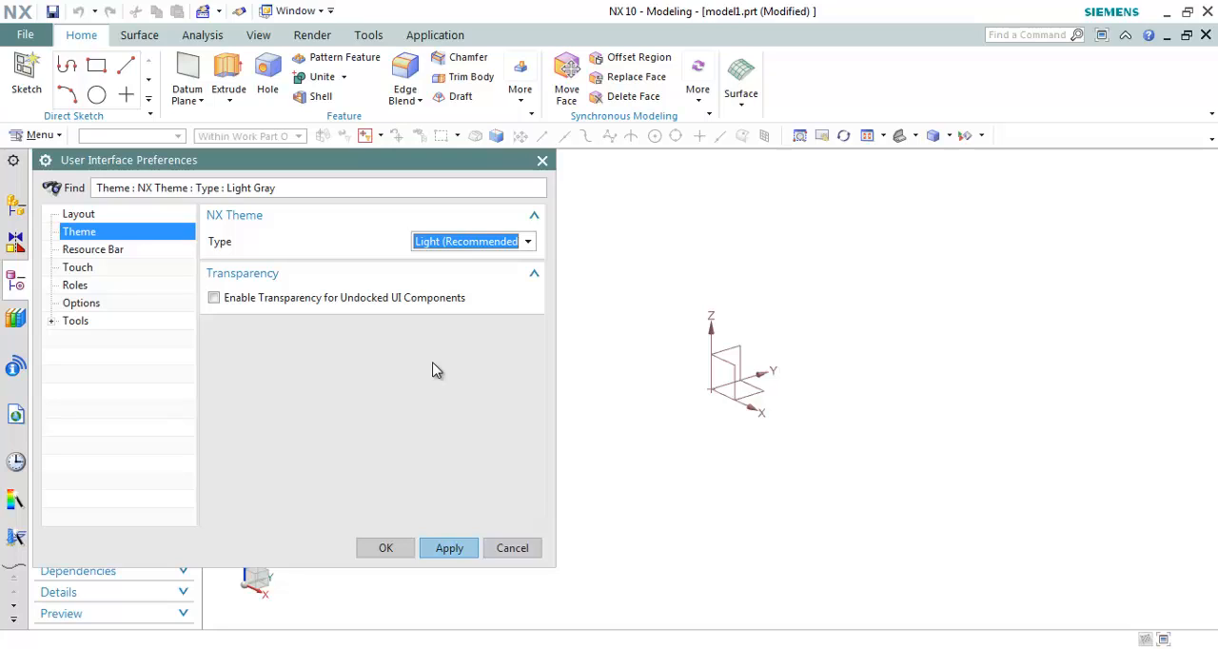
left_click(449, 549)
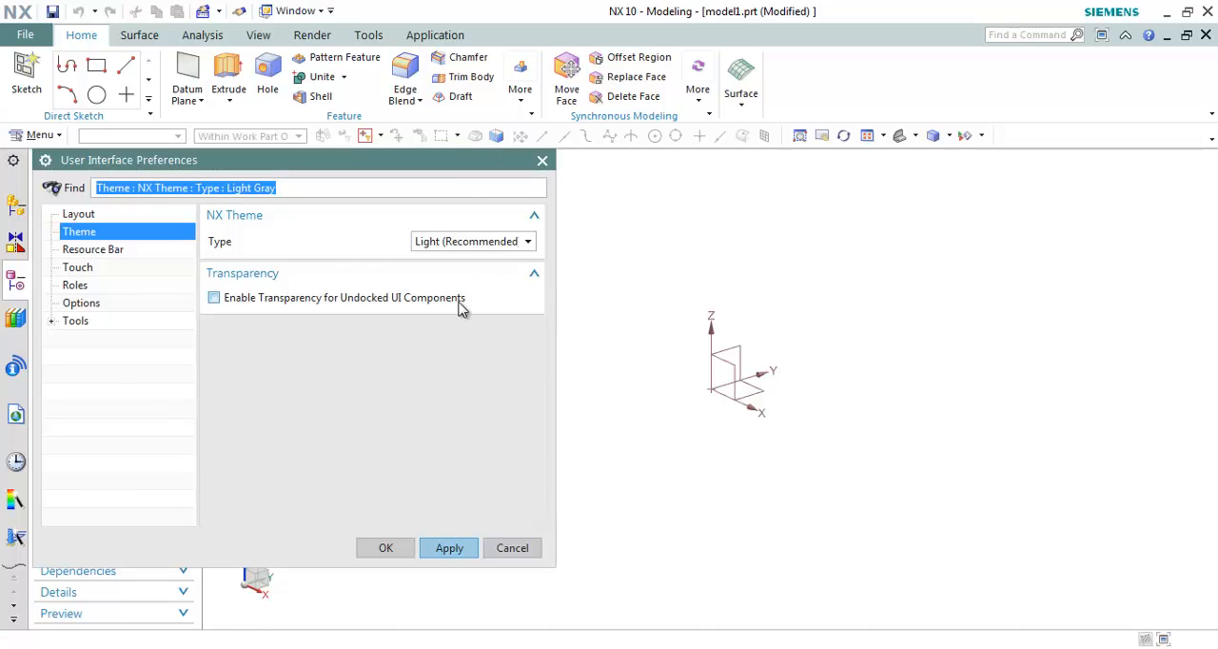
left_click(388, 548)
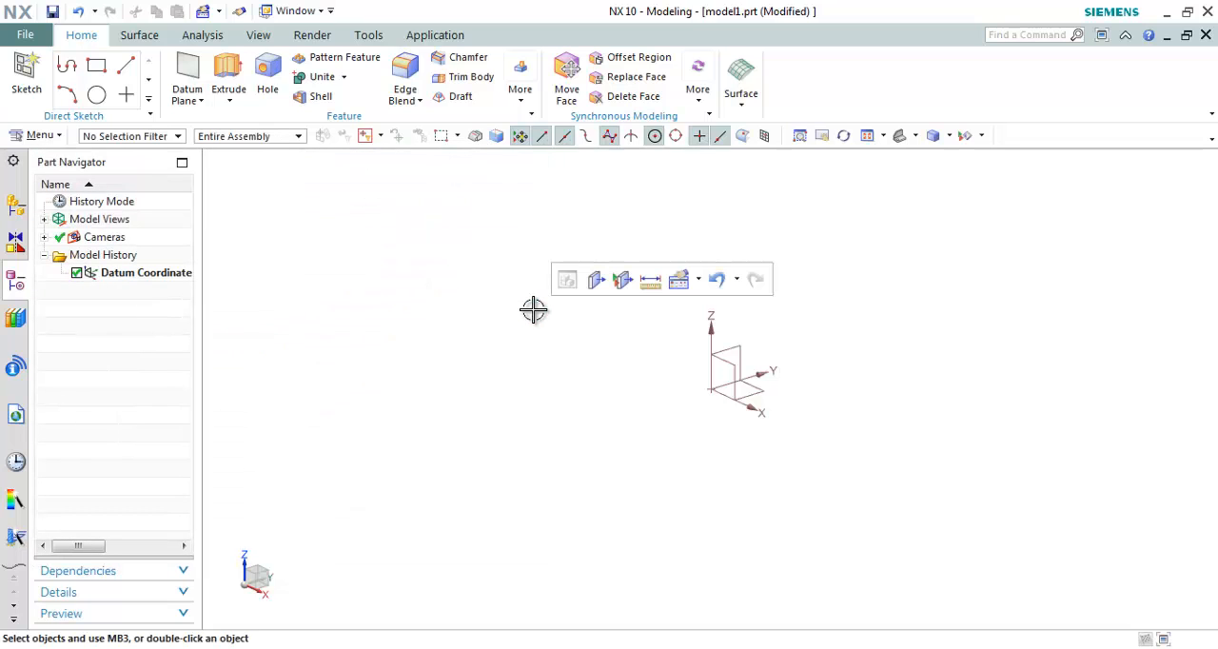
Step: Open the Customize dialog and browse the command items under All Commands and All Dropdowns
left_click(30, 37)
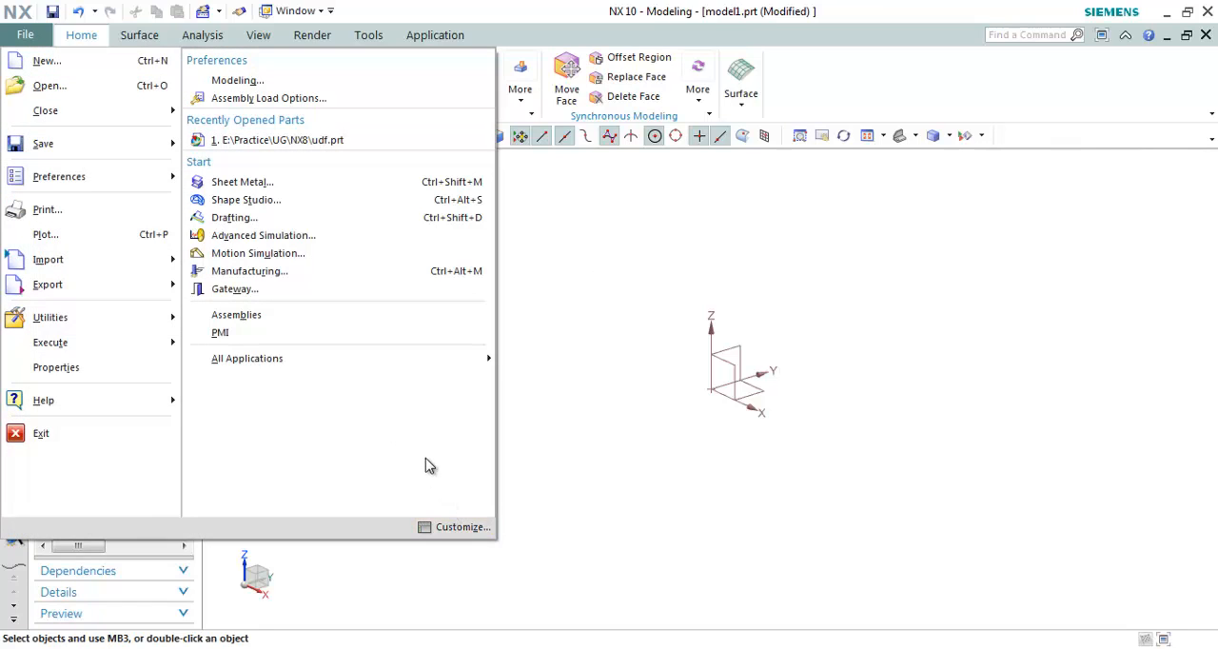
left_click(453, 531)
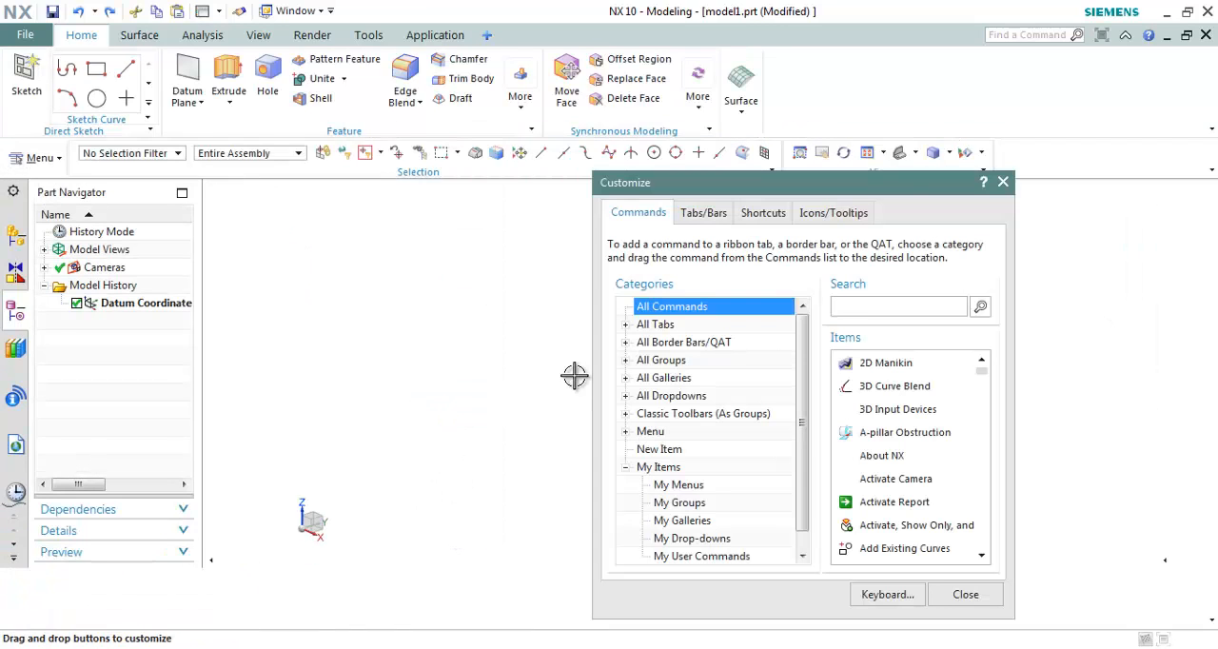
left_click_drag(904, 186, 928, 151)
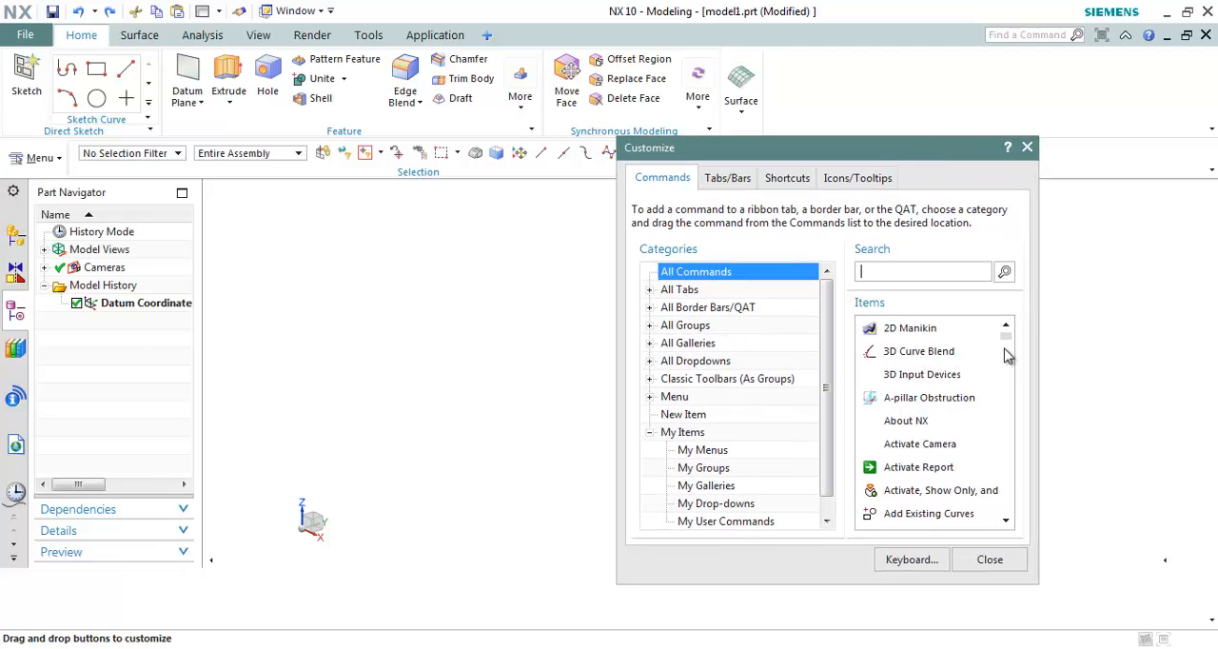
mouse_move(1006, 335)
left_mouse_down()
mouse_move(1003, 427)
mouse_move(1009, 335)
left_mouse_up()
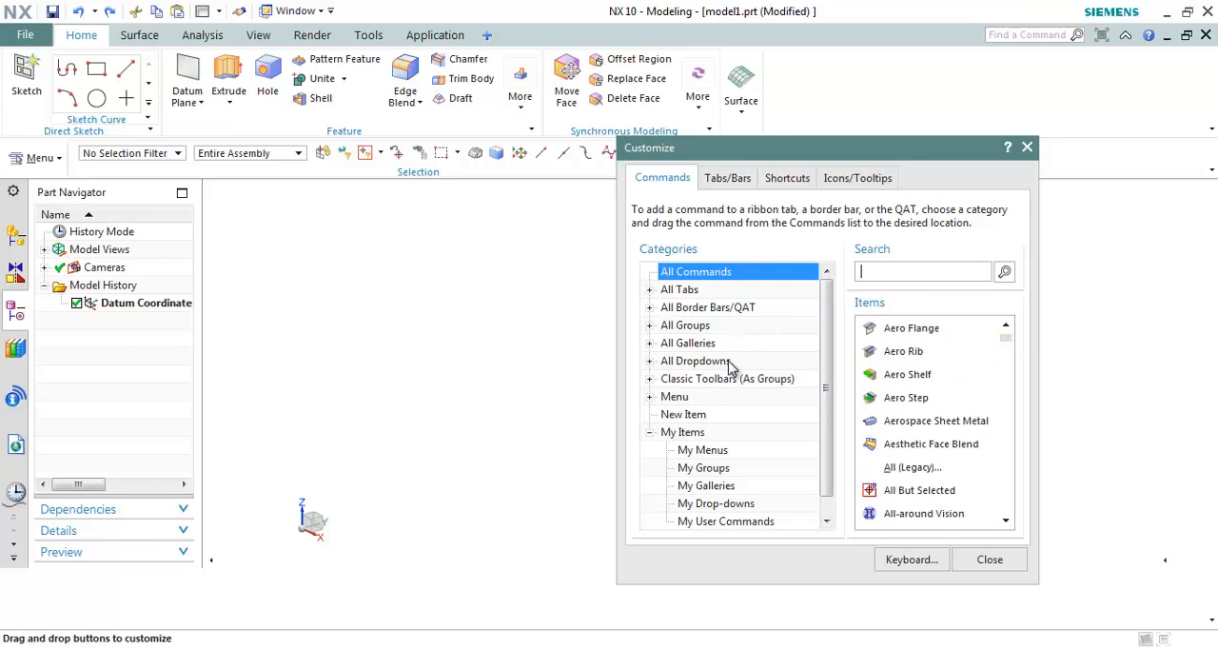
left_click(694, 361)
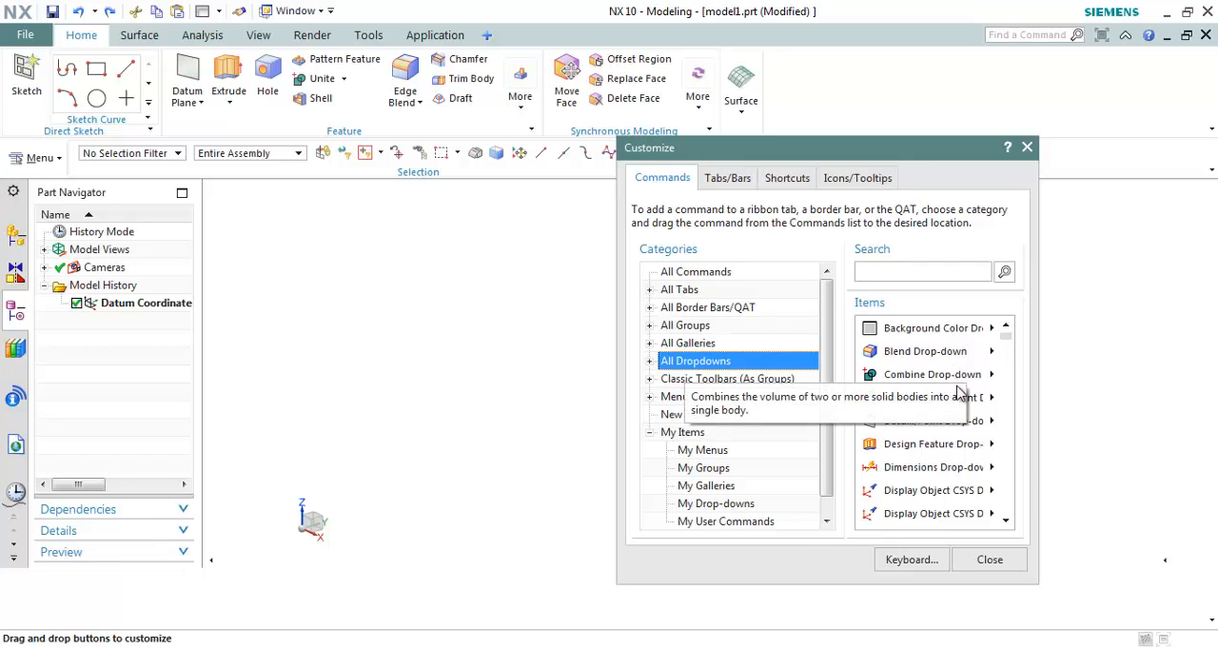
scroll(1007, 402, "down", 1)
scroll(1006, 402, "down", 3)
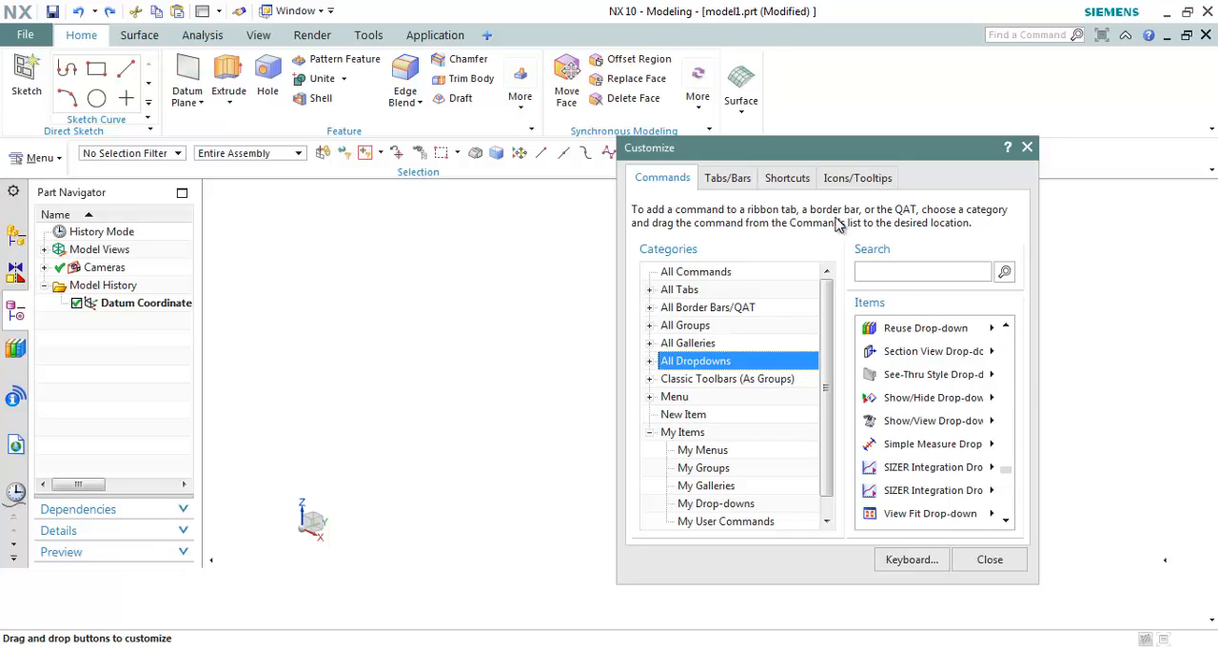
Step: Set the icon size for dialog boxes to Larger (150%) in the interface customization
left_click(859, 181)
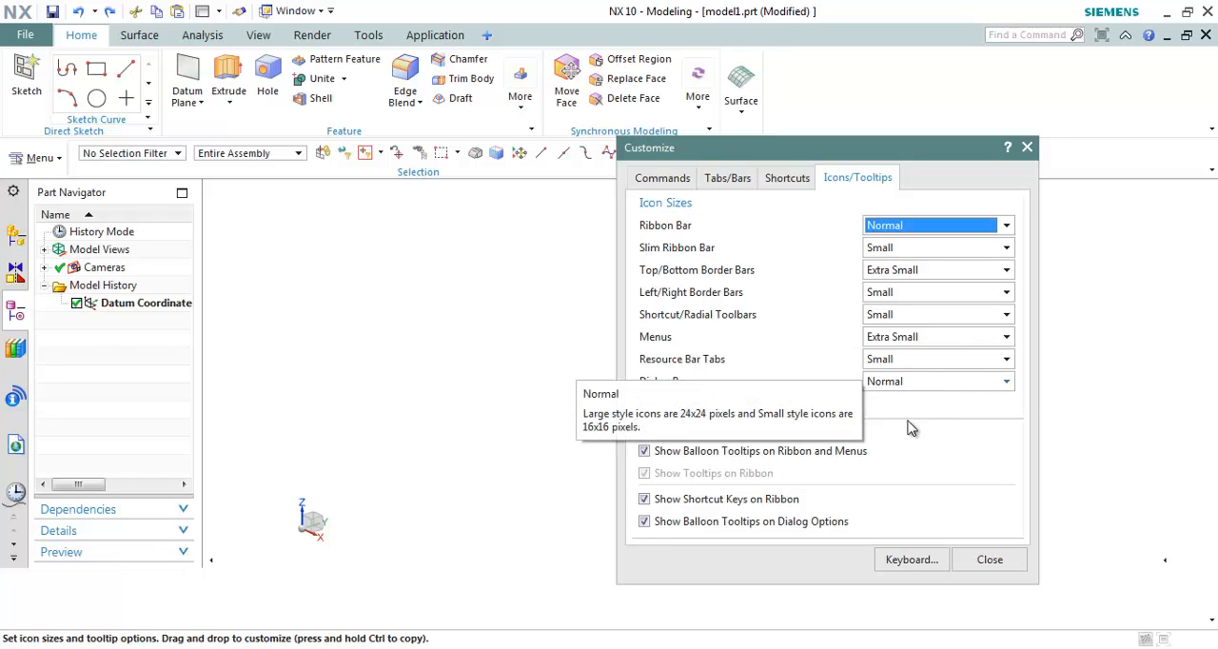
left_click(935, 384)
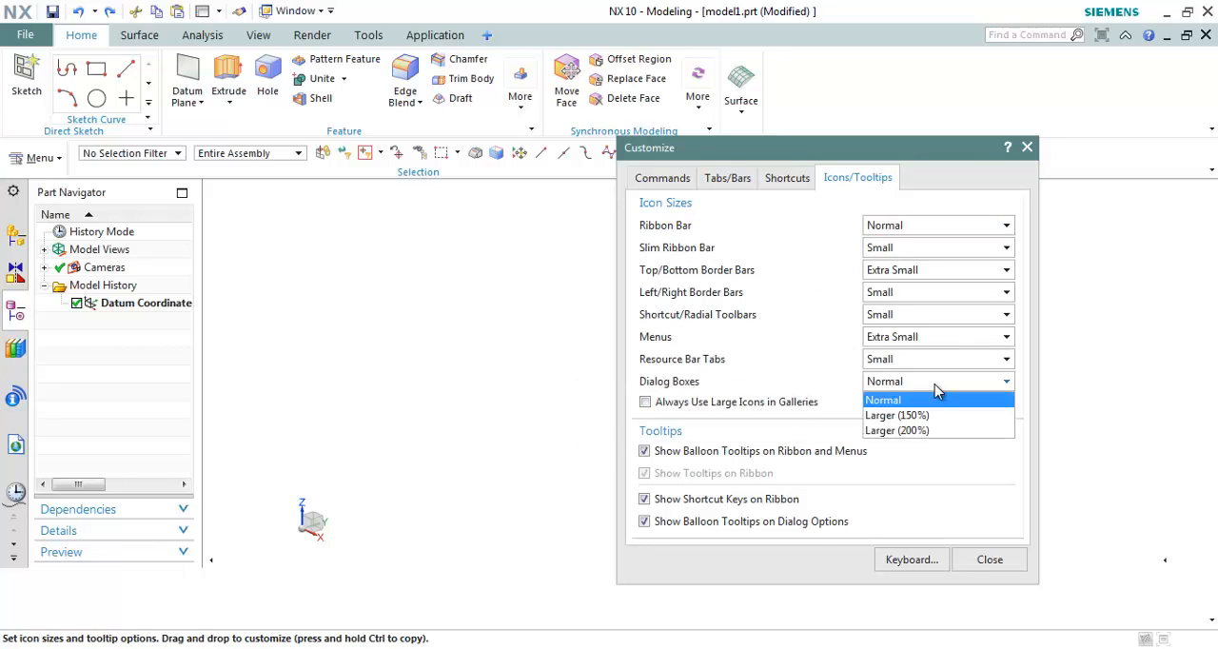
left_click(929, 416)
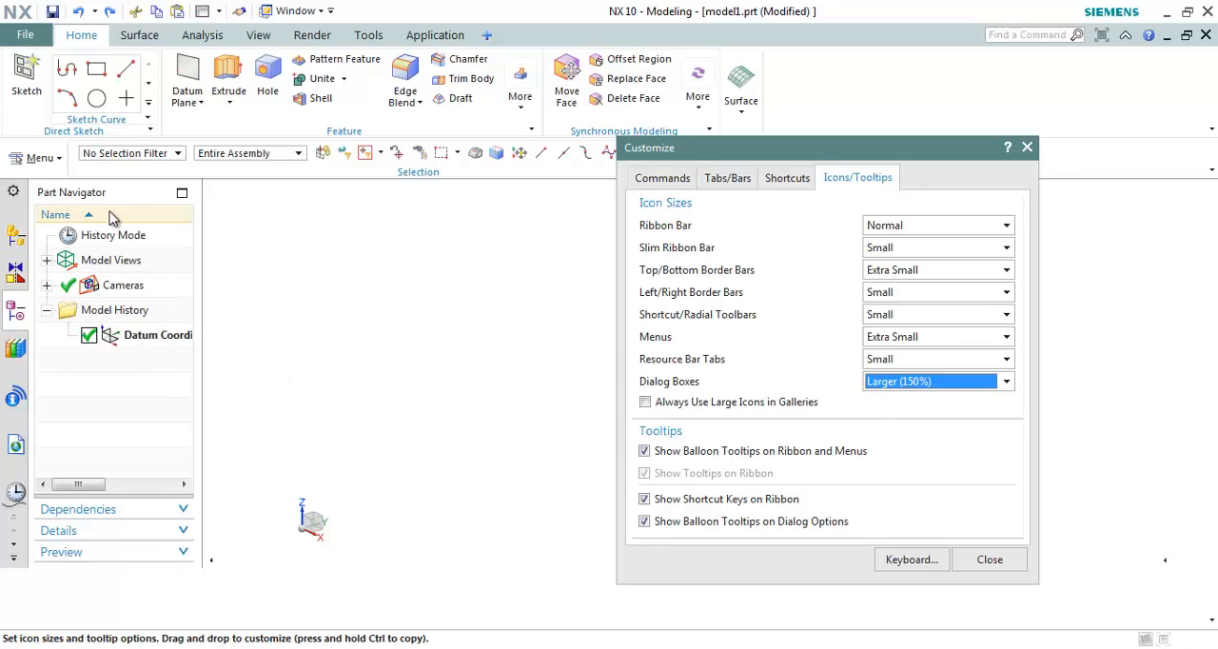
Step: Try the Larger (200%) icon size for dialog boxes and return it to Normal
left_click(945, 385)
left_click(914, 431)
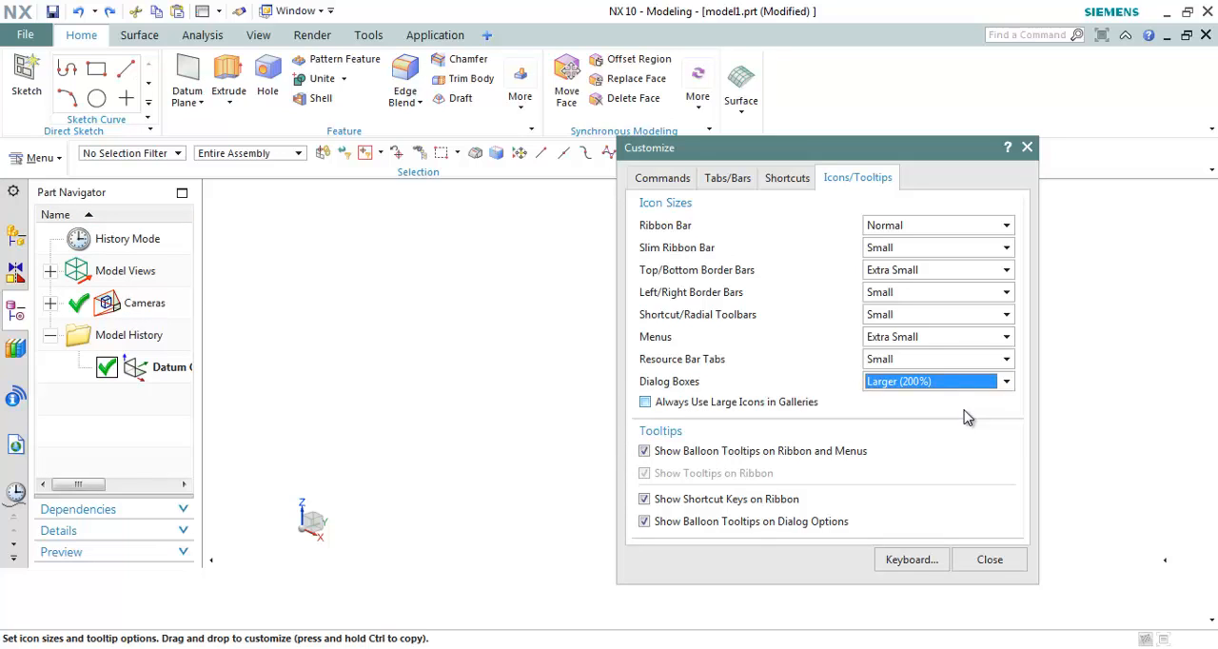
left_click(929, 382)
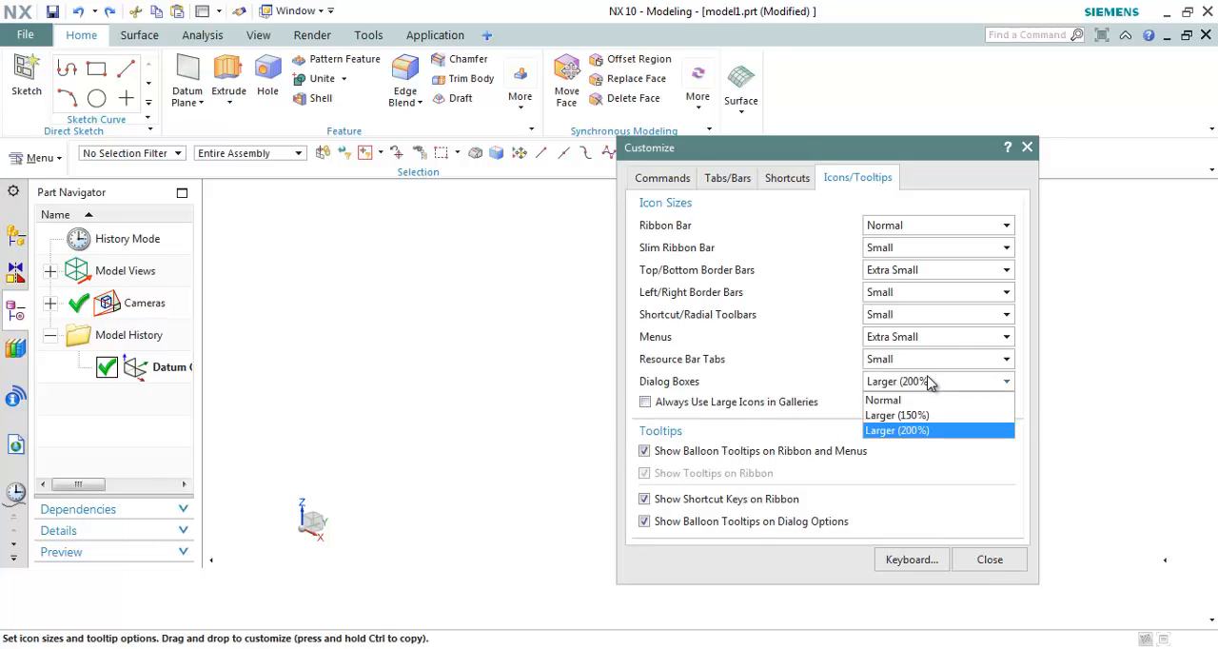
left_click(928, 400)
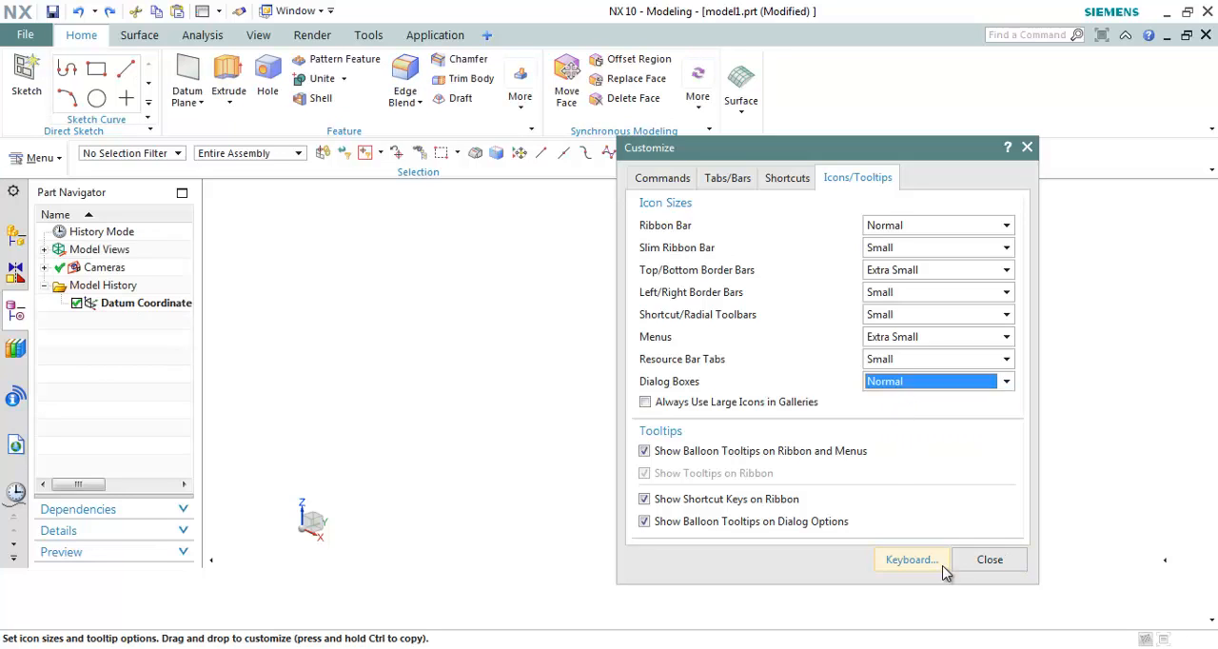
Step: Hide the View tab from the ribbon and show it again, repeating the toggle once more
left_click(730, 181)
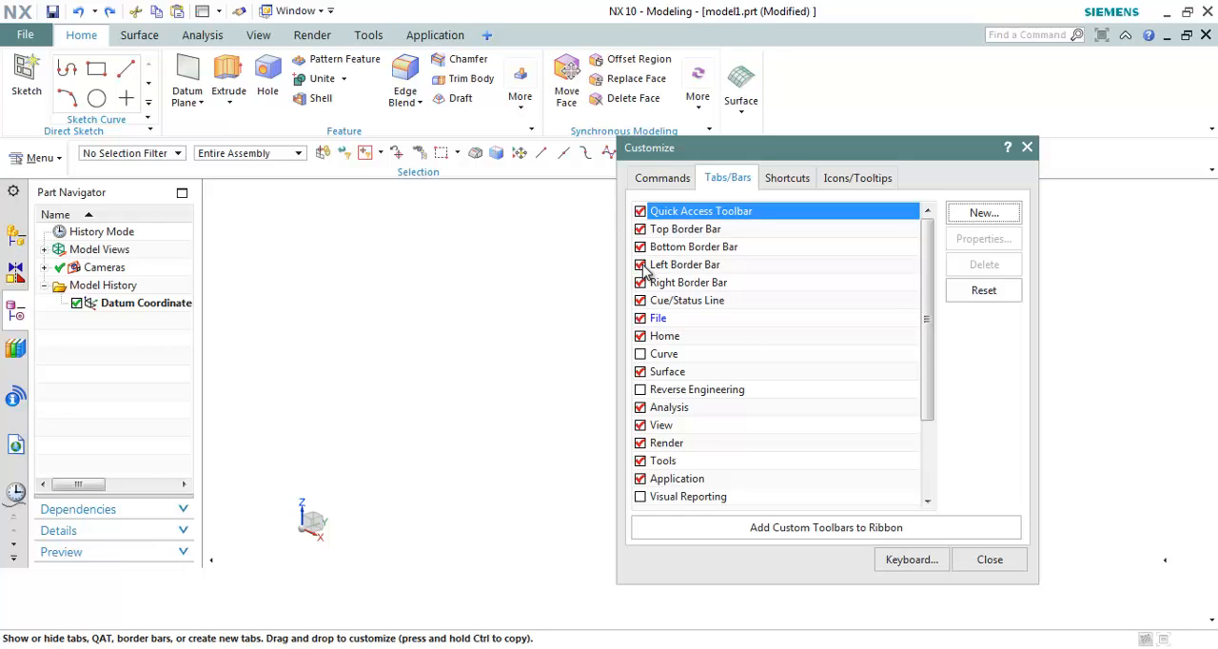
left_click(640, 425)
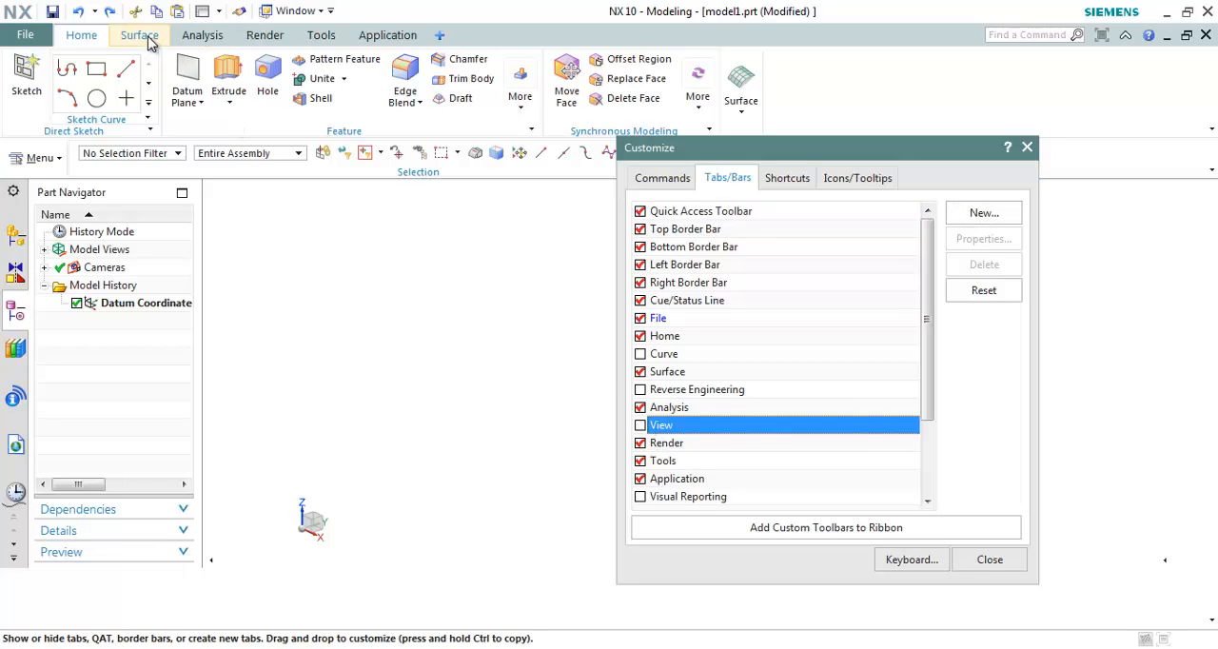
left_click(640, 426)
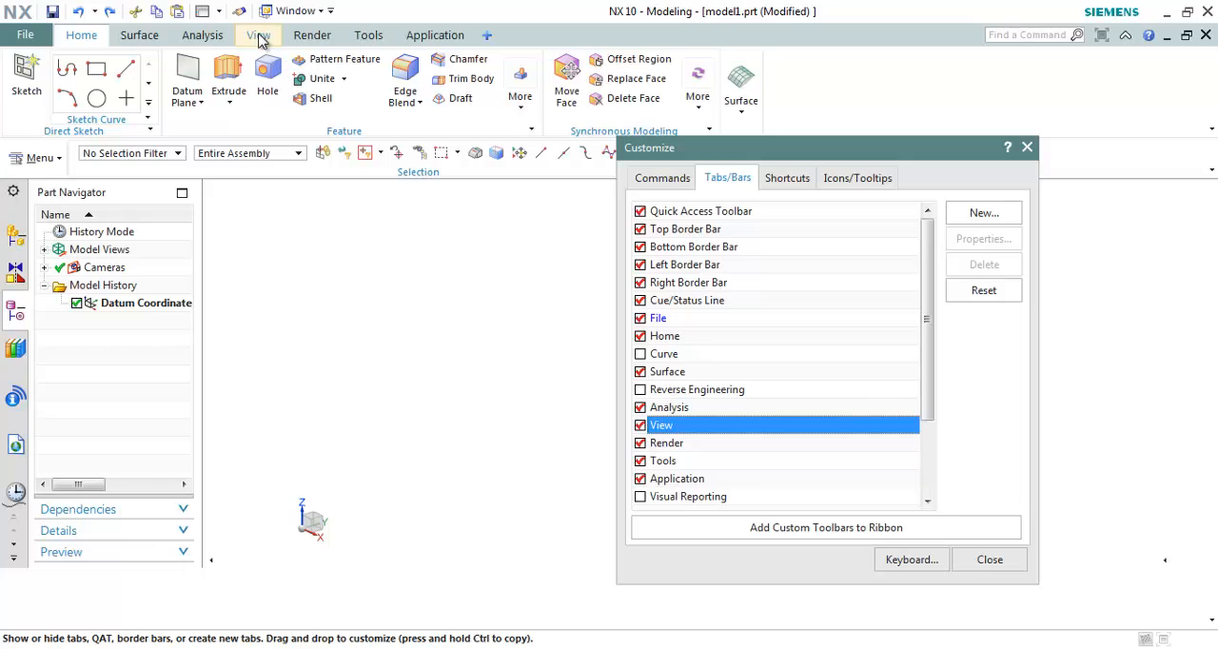
left_click(641, 425)
left_click(640, 425)
Step: Look at the Shortcuts and Commands customization pages and close the Customize dialog
left_click(788, 180)
left_click(662, 178)
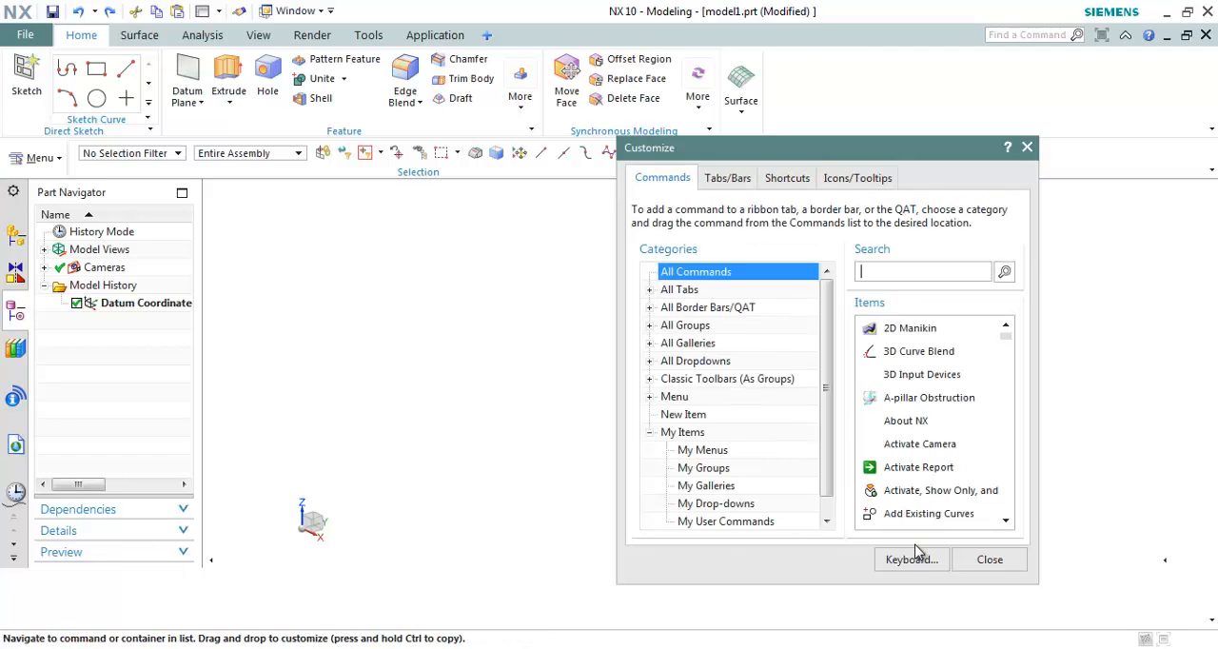
left_click(990, 559)
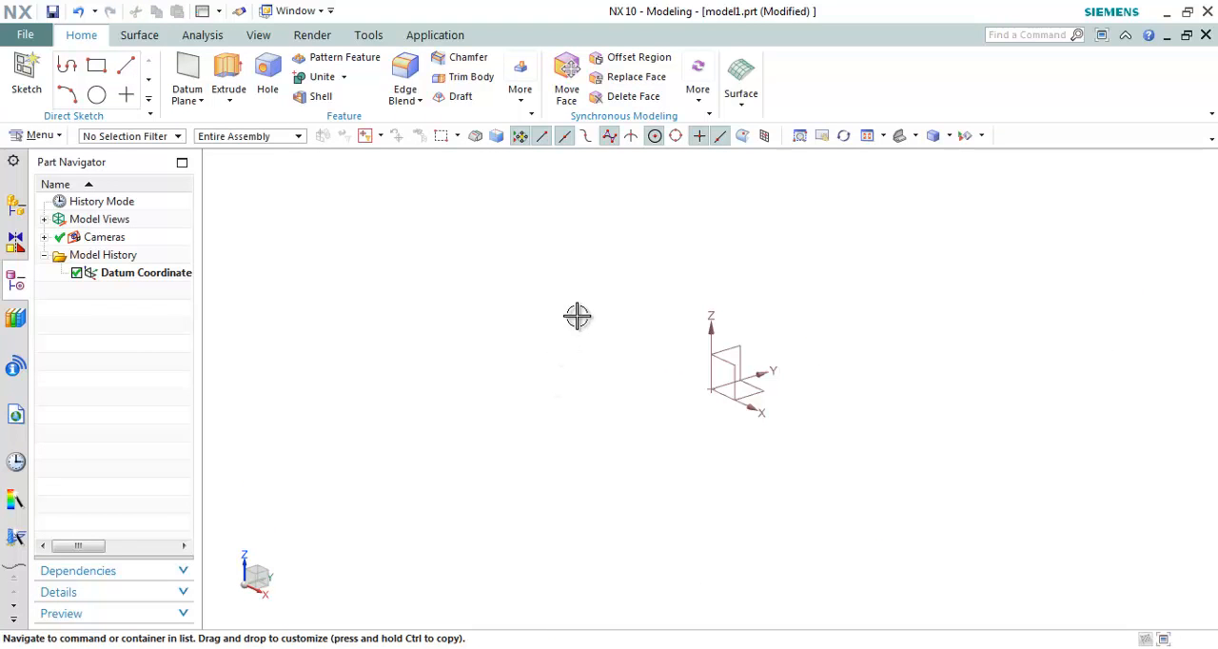
left_click(578, 316)
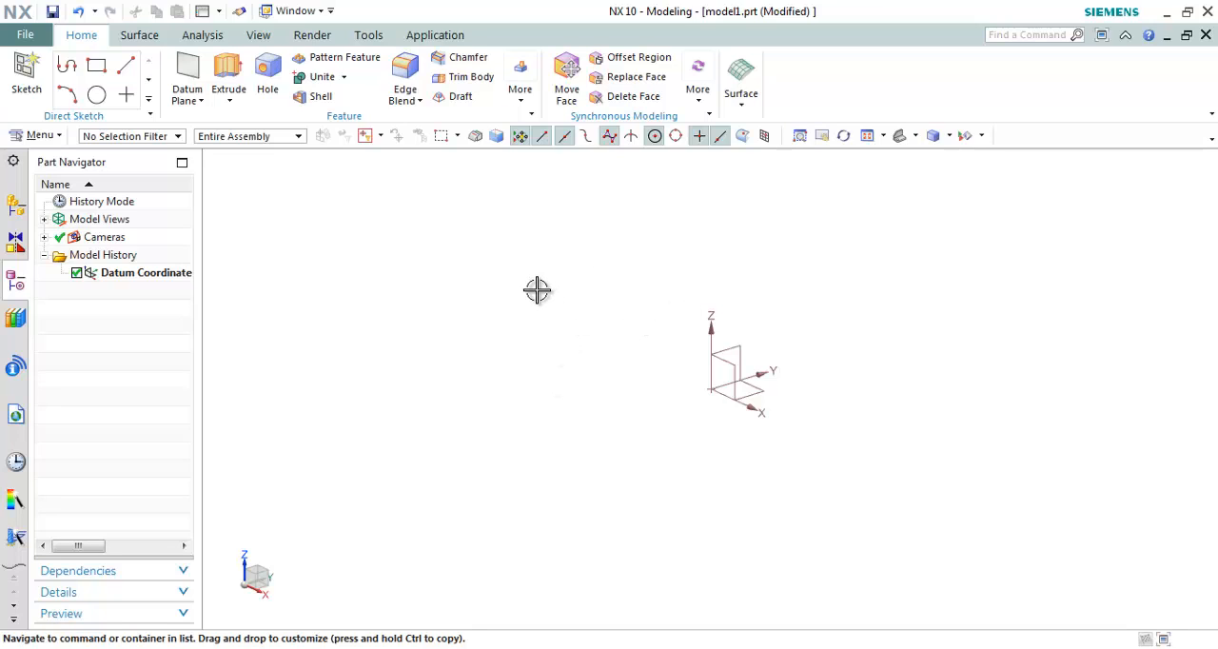
Step: Turn off Pin Open for the resource bar so the Part Navigator collapses
left_click(15, 164)
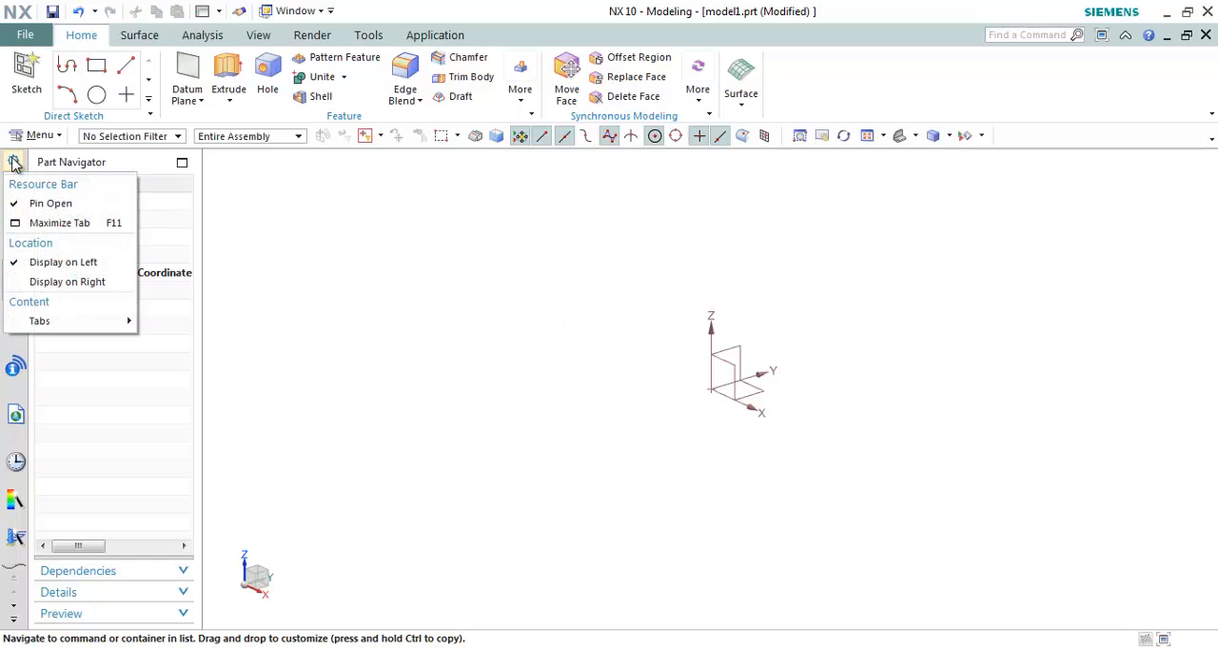
left_click(74, 205)
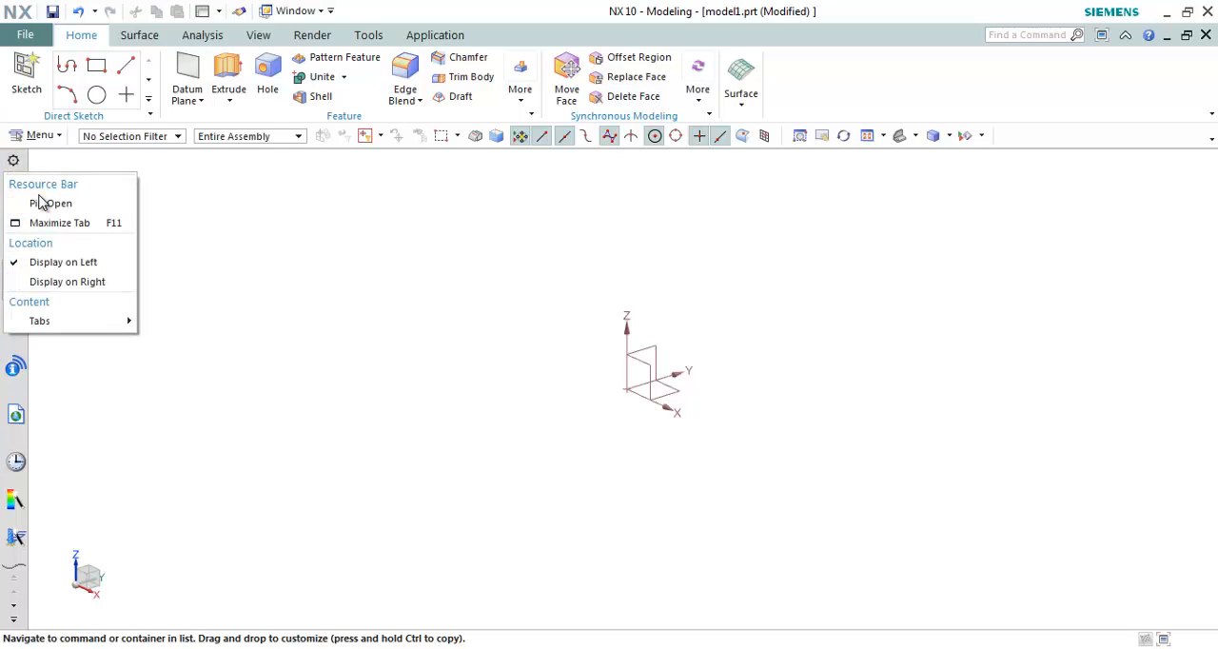
Step: Turn Pin Open back on for the resource bar and check the setting in its options
left_click(43, 203)
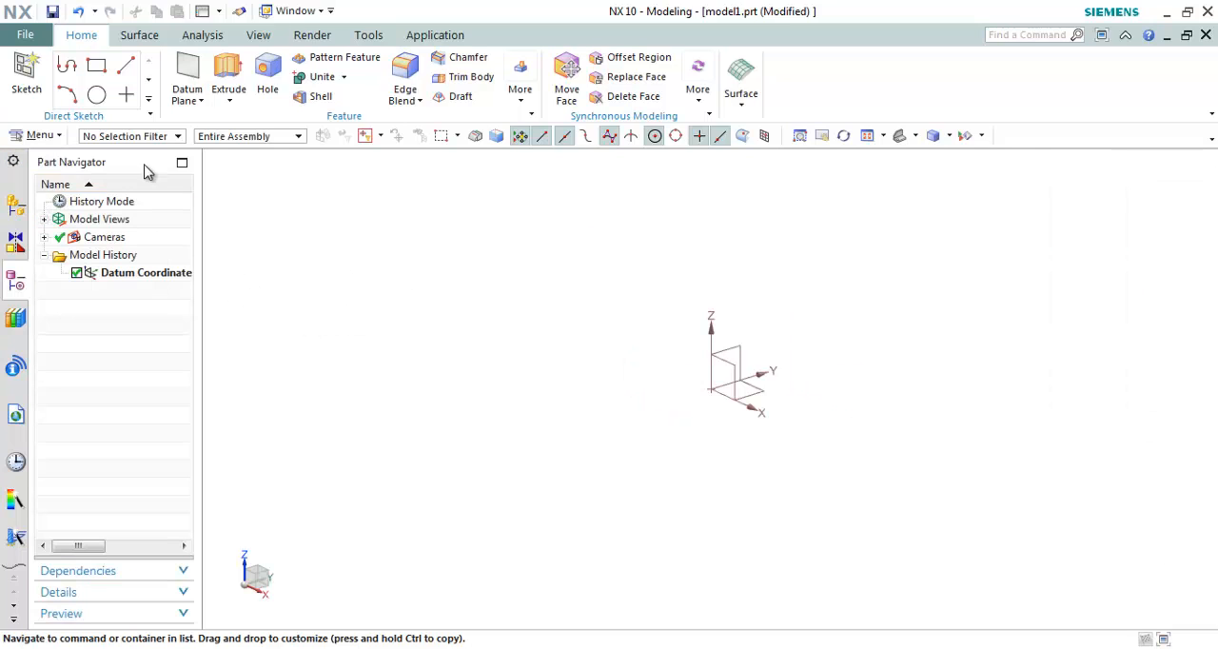
left_click(13, 162)
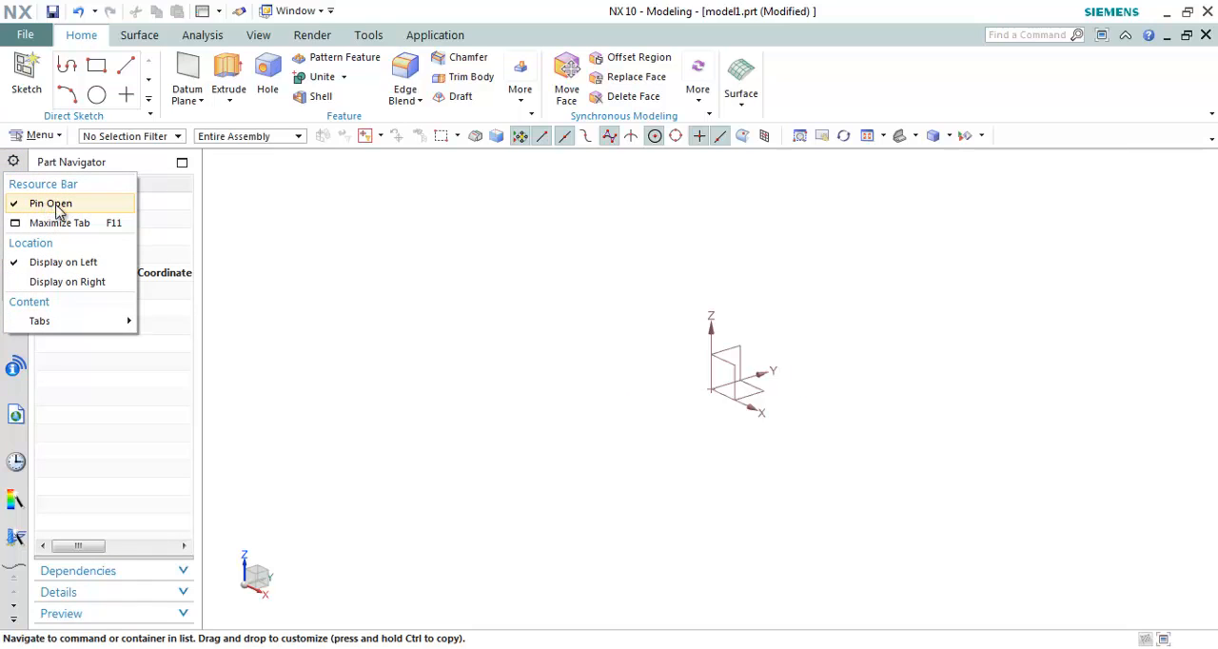
left_click(379, 257)
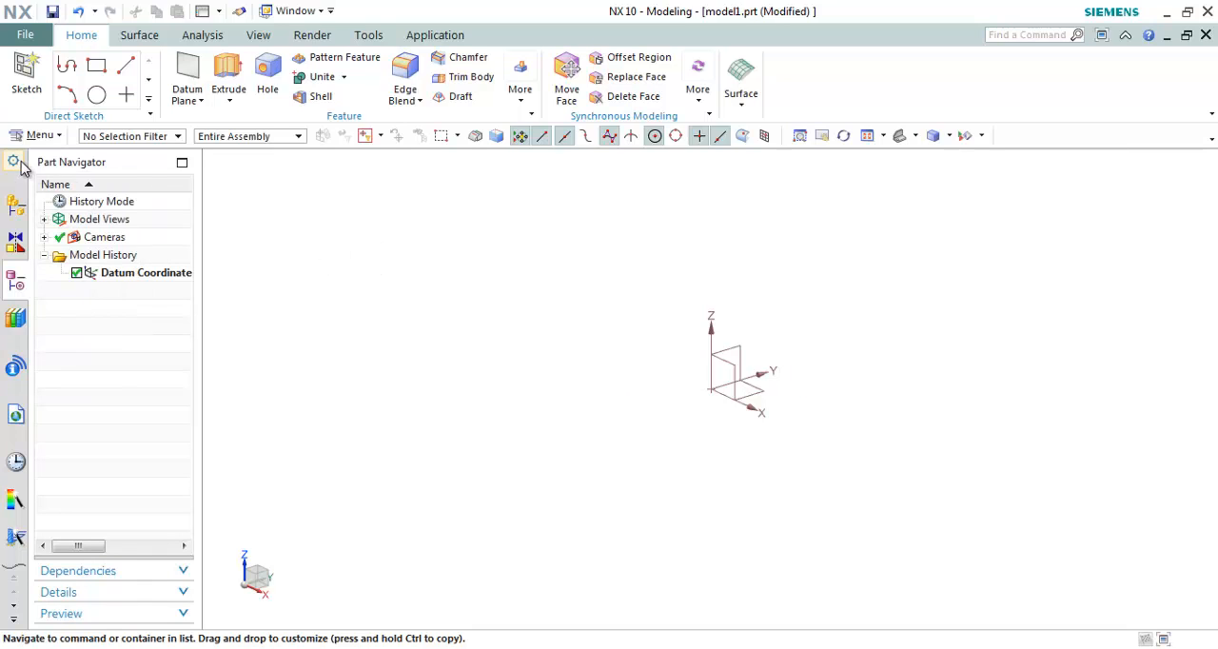
Step: Maximize the Part Navigator tab over the graphics window and restore it to its normal size
left_click(16, 162)
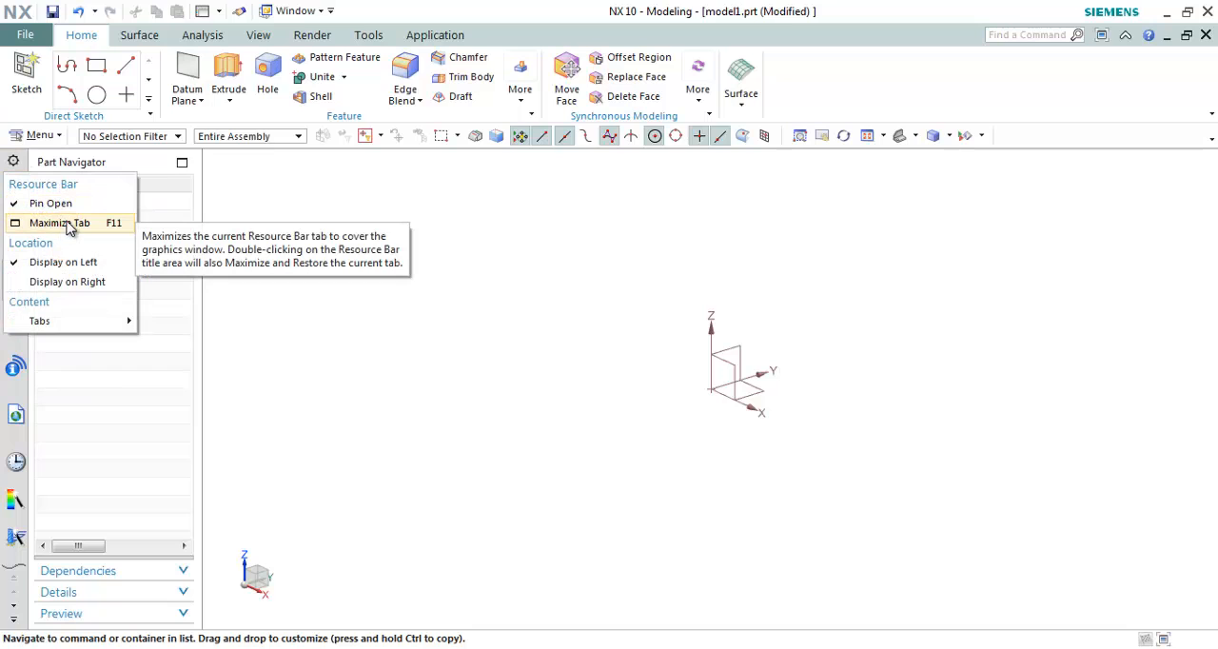
left_click(68, 225)
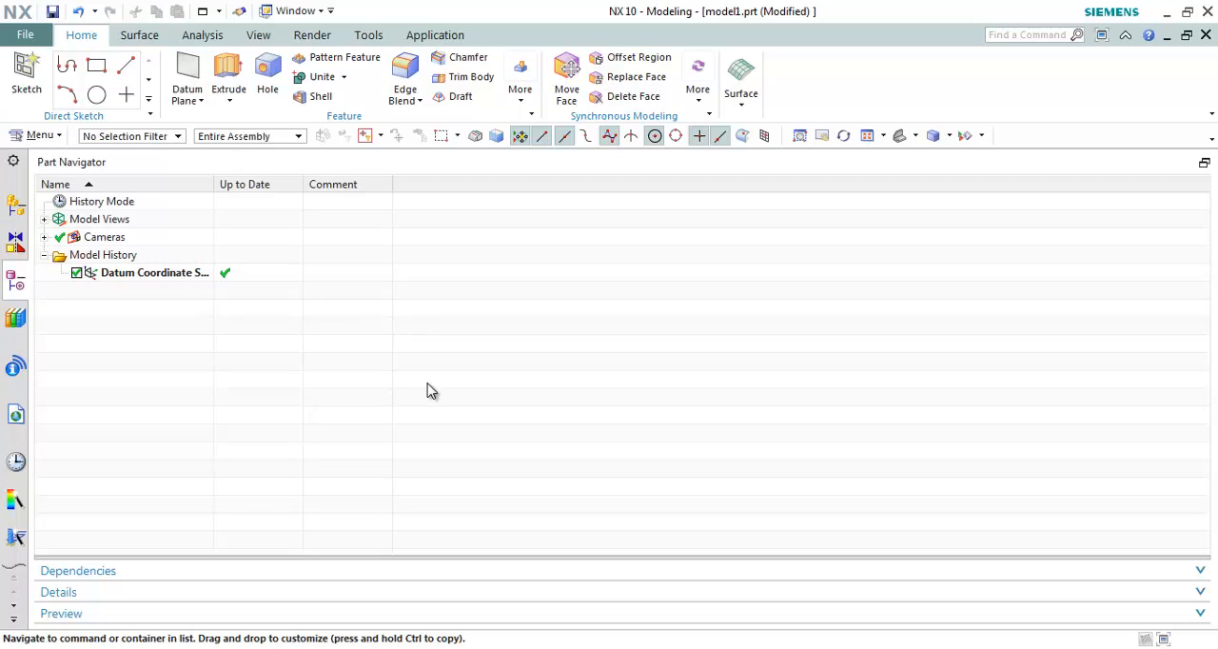
left_click(15, 163)
left_click(47, 224)
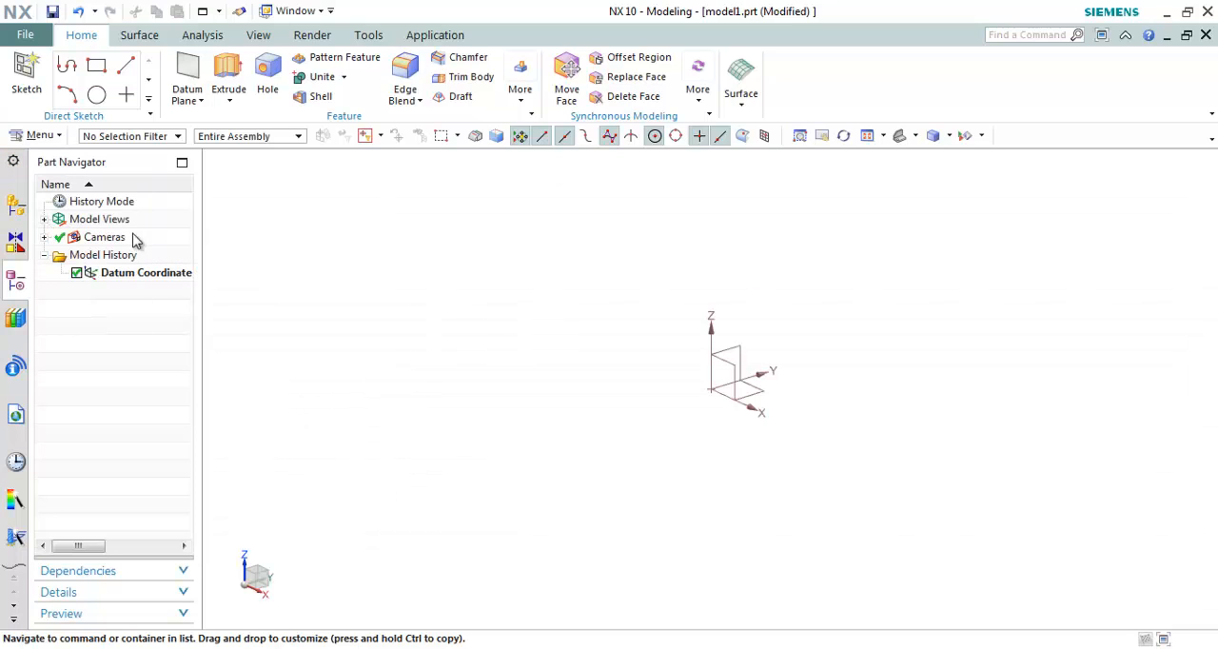
Step: Switch the resource bar location to Display on Right and return it to Display on Left
left_click(13, 162)
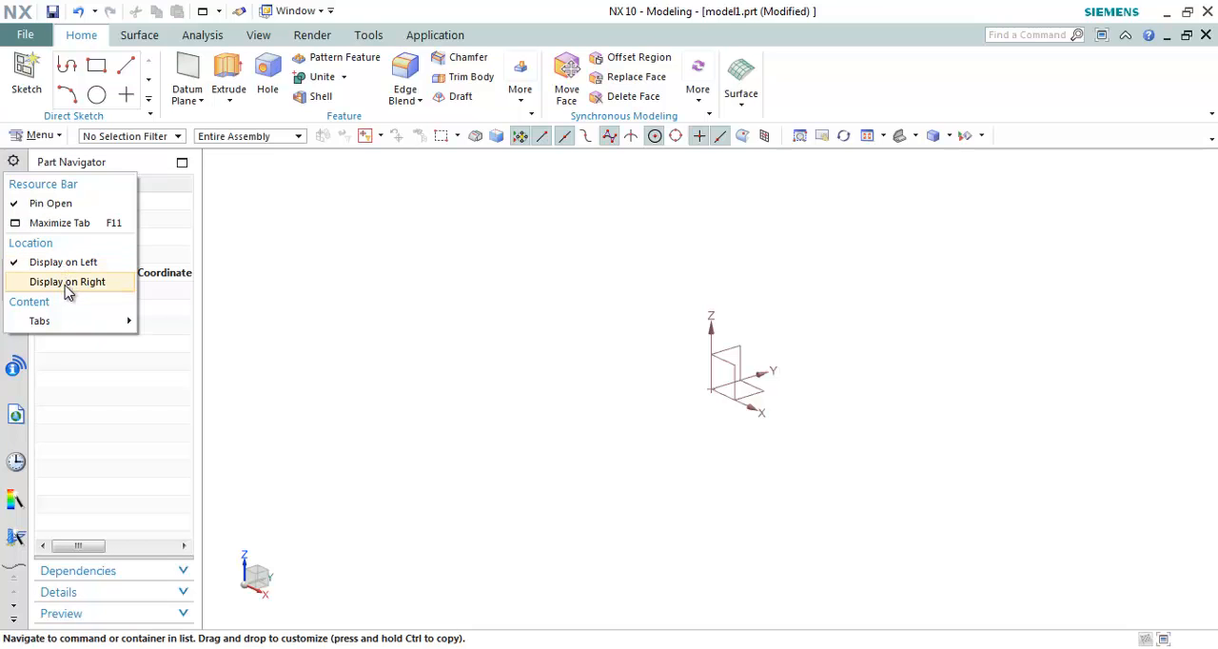
left_click(65, 282)
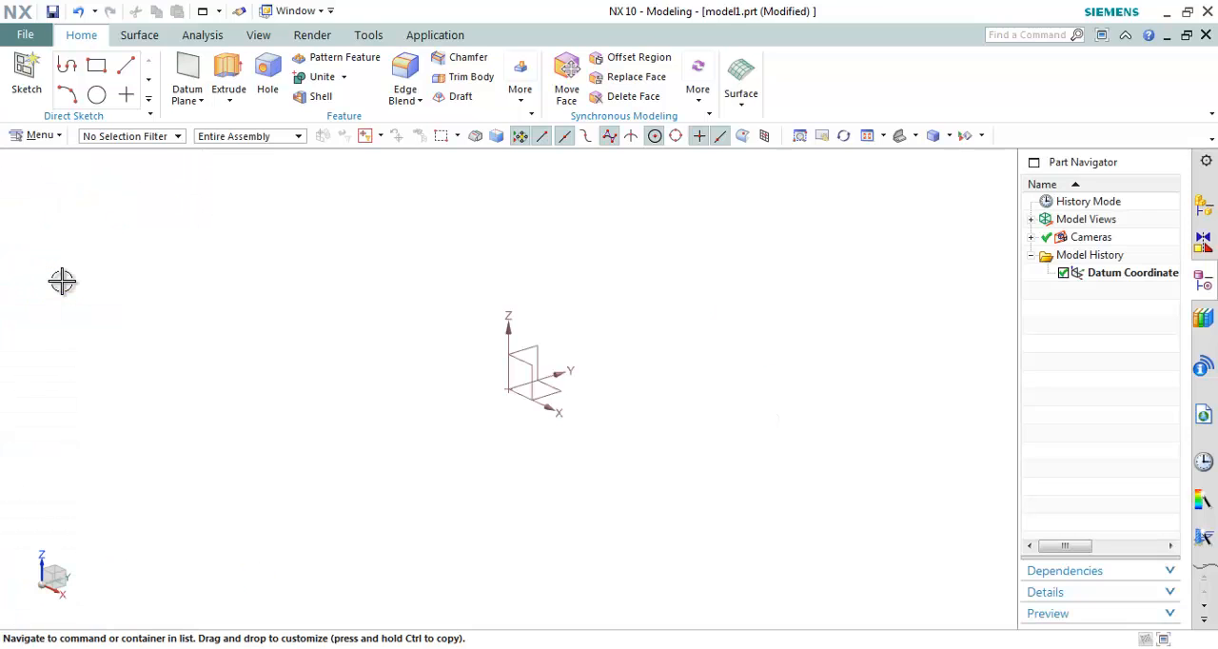
left_click(1206, 162)
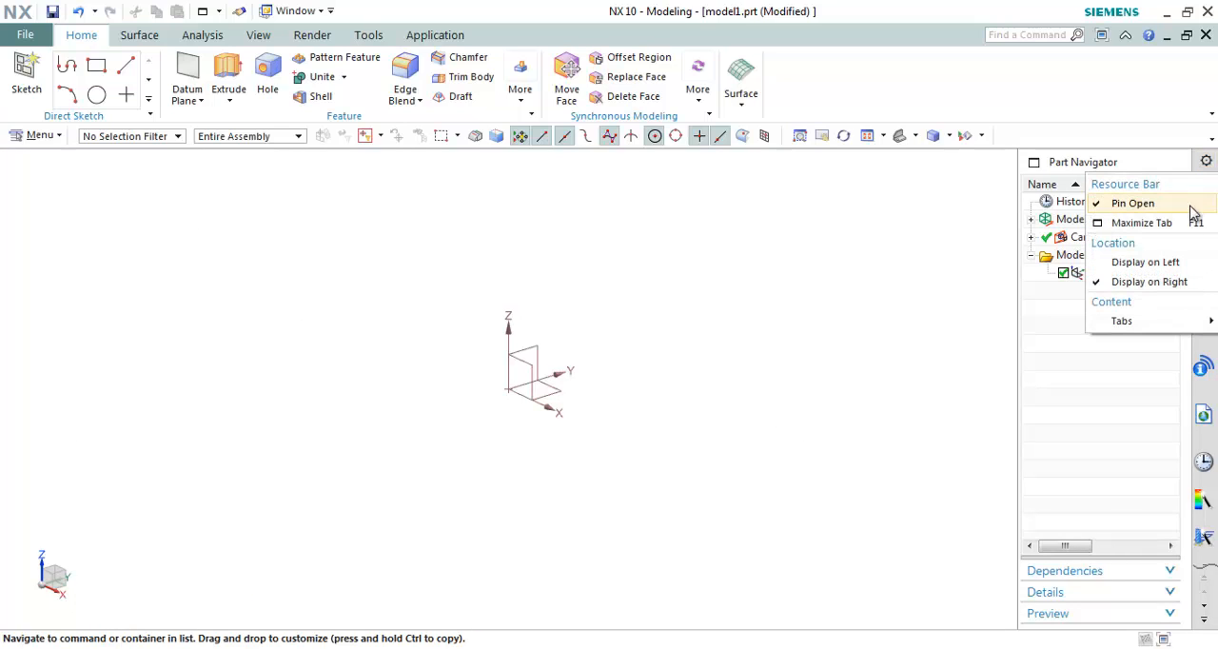
left_click(1163, 264)
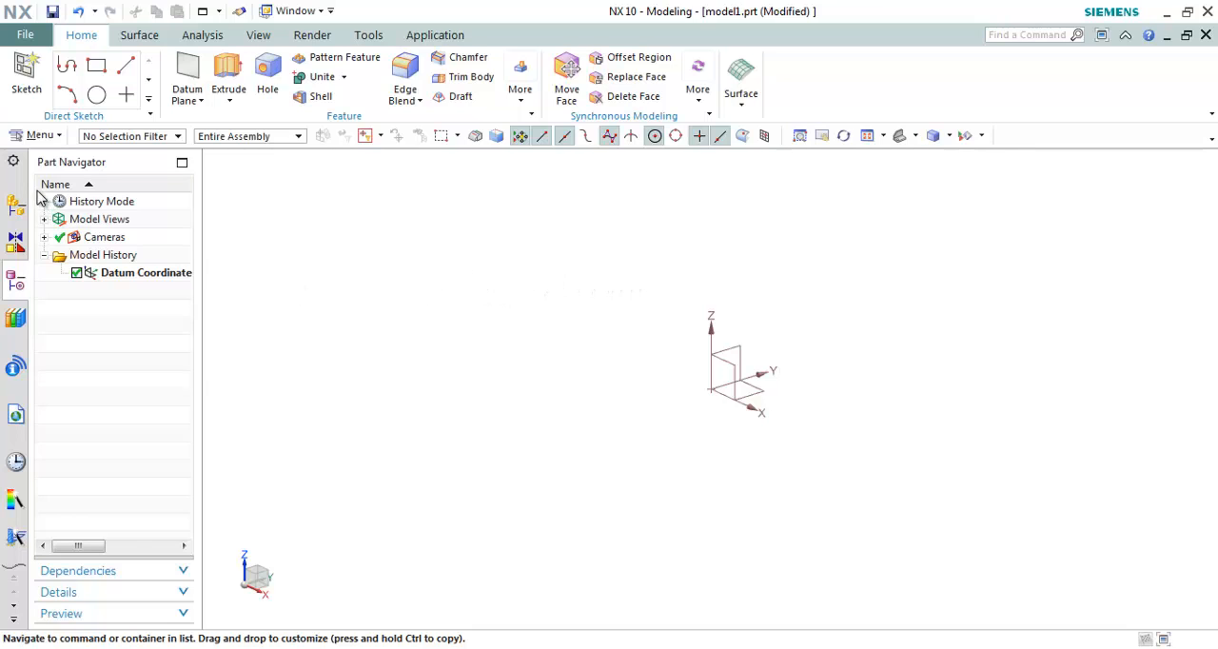
Step: Hide the History tab from the resource bar and show it again
left_click(14, 162)
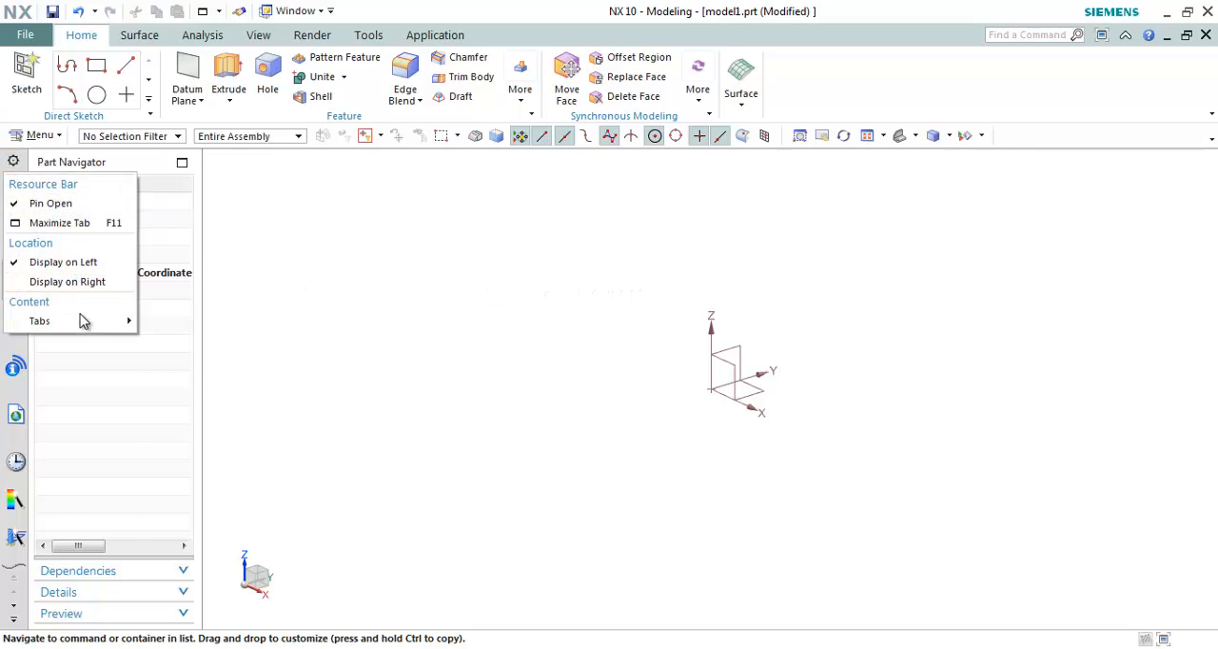
mouse_move(82, 323)
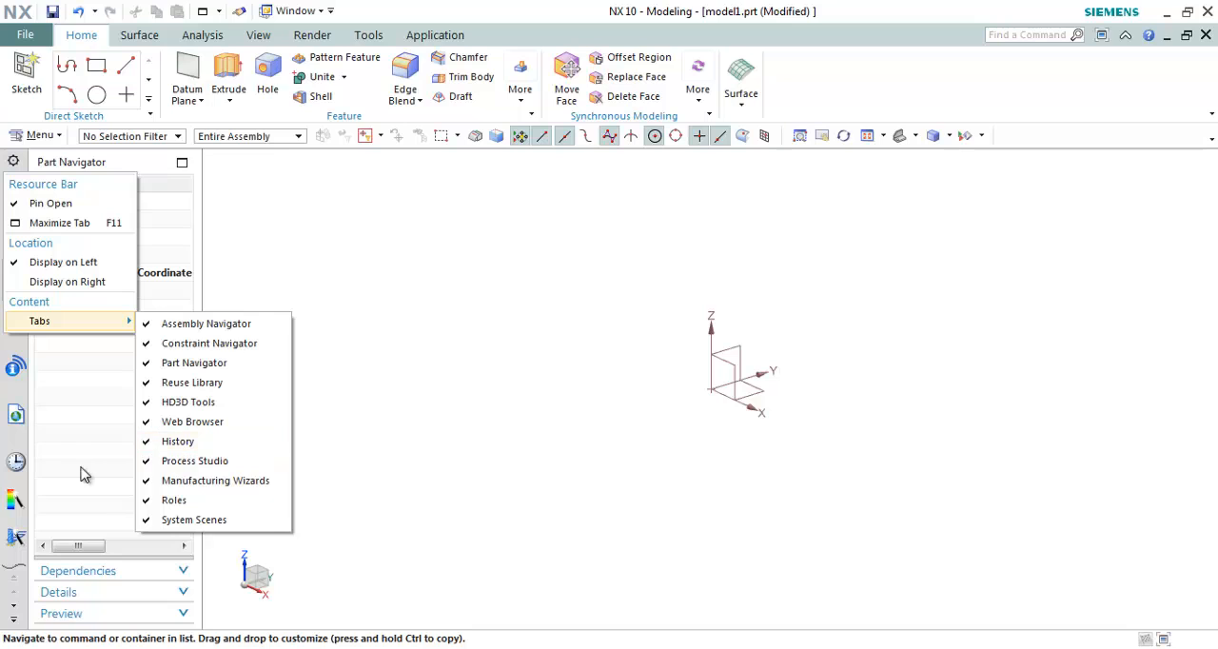
left_click(177, 444)
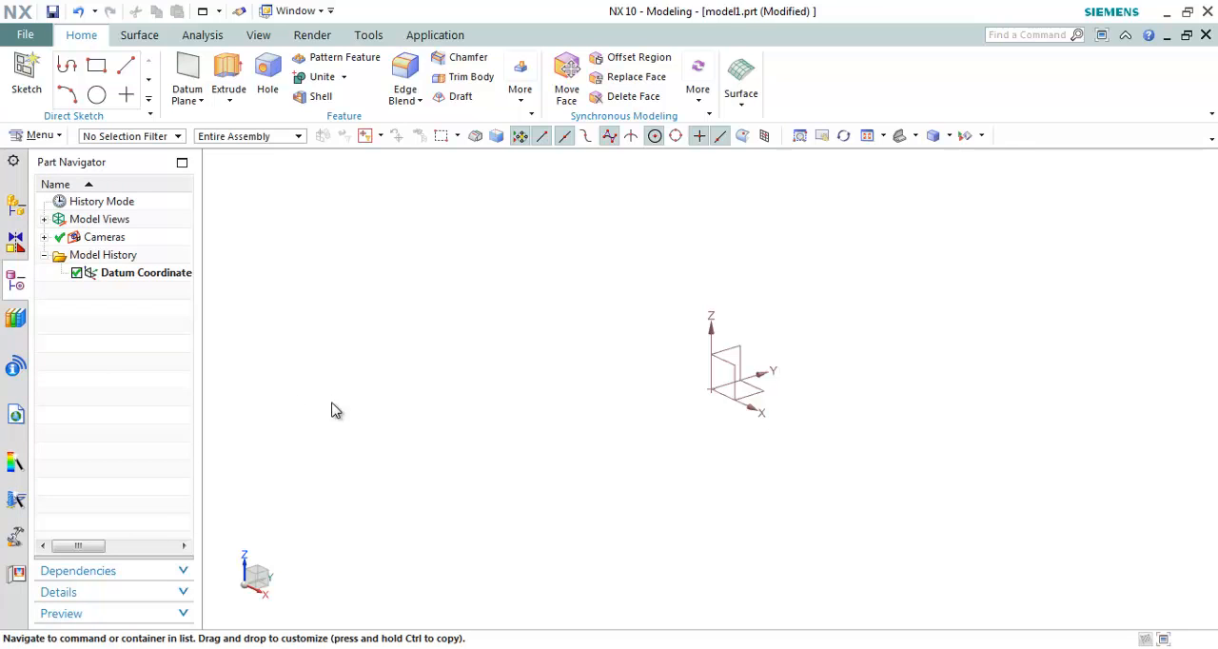
left_click(13, 162)
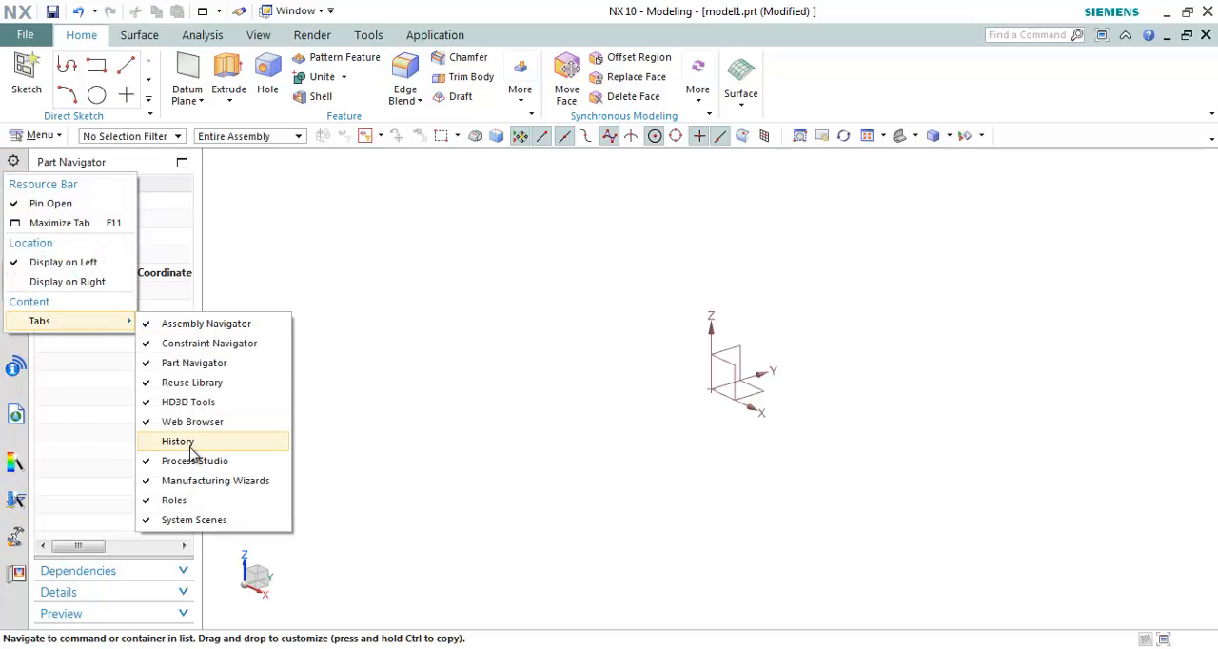
left_click(186, 444)
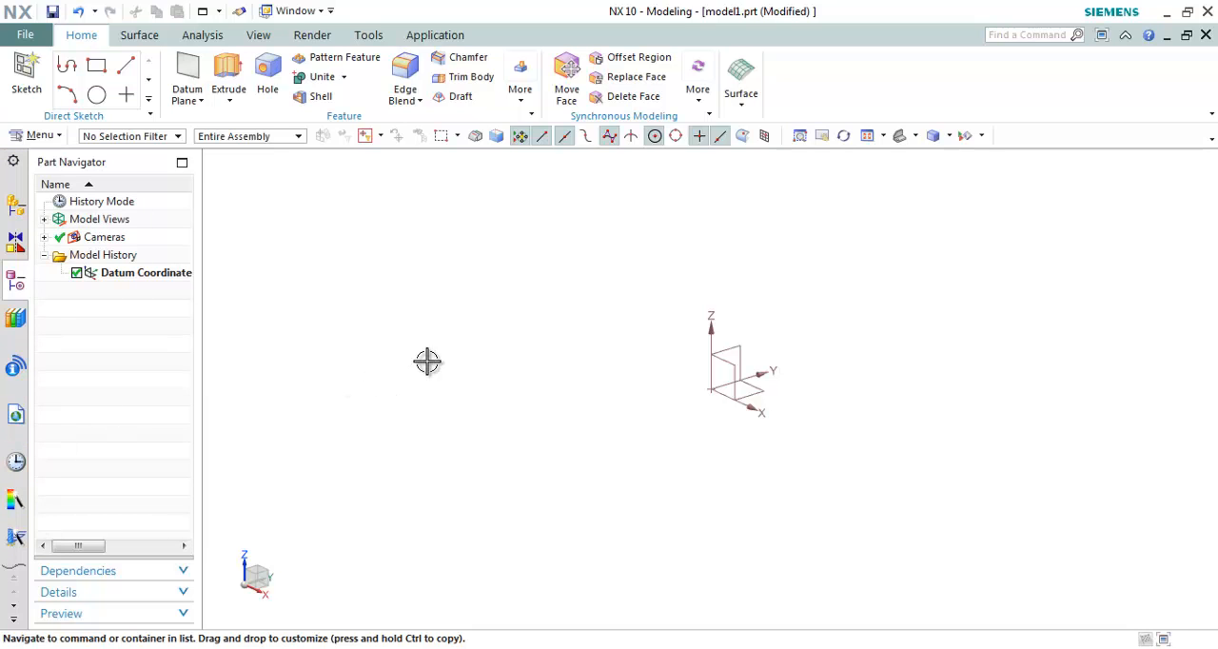
left_click(466, 304)
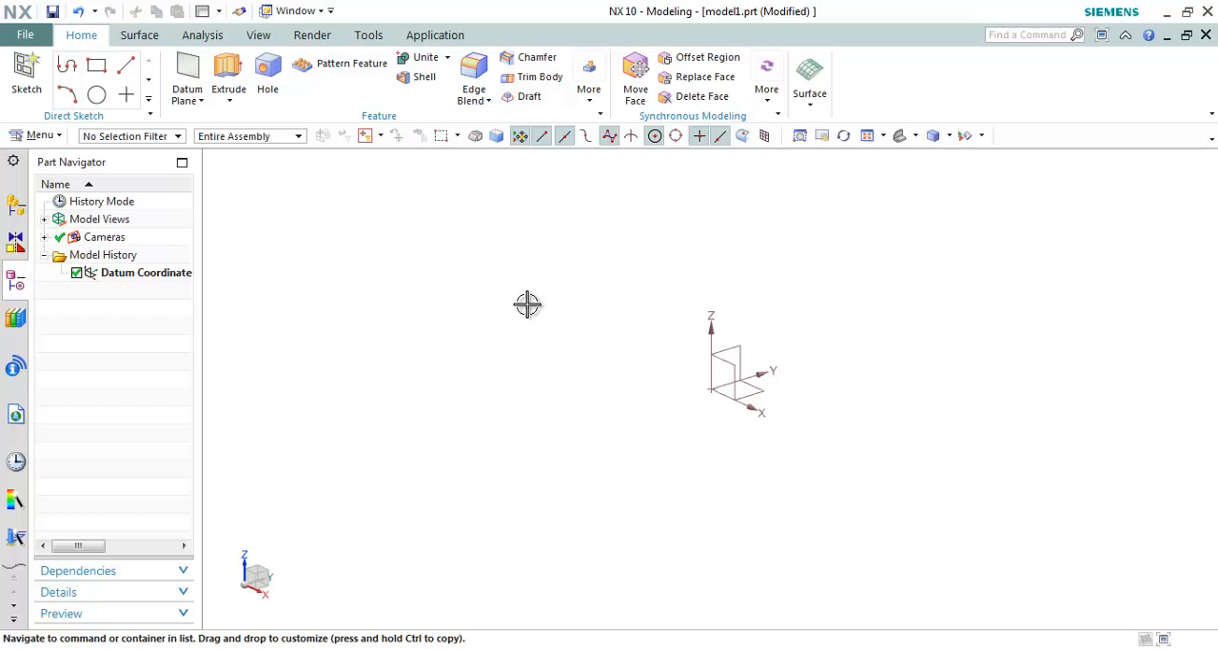
Step: Open the Customize dialog and create a new ribbon tab named CustomTab 1 with the default application availability
left_click(39, 40)
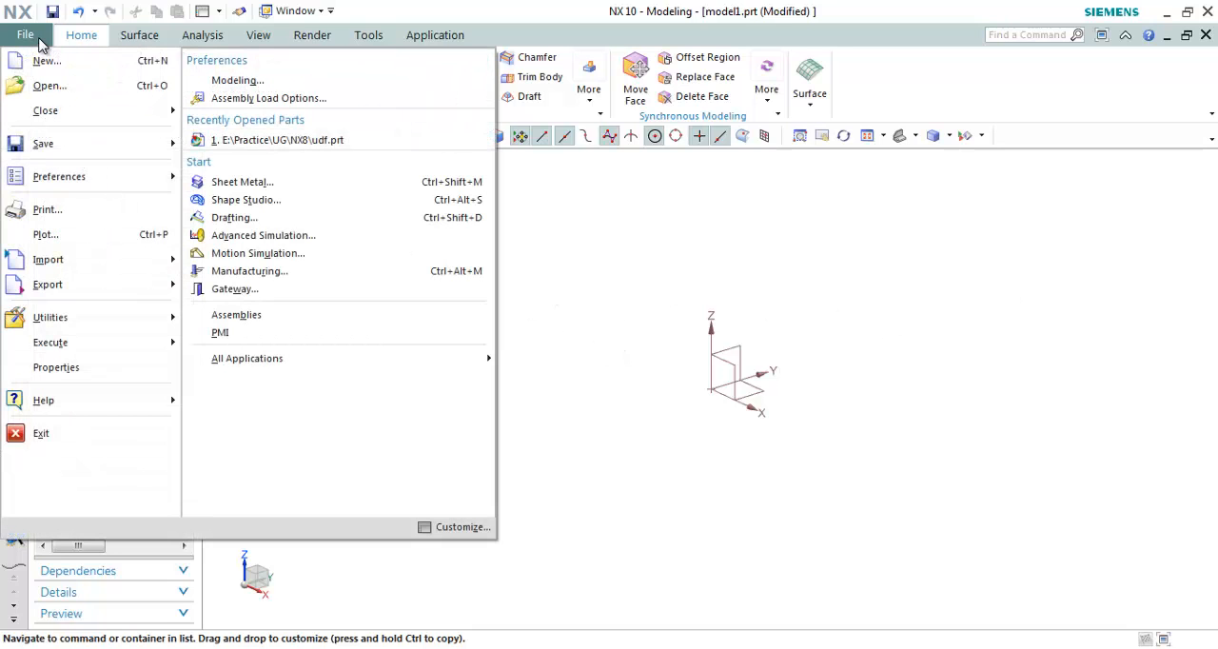
left_click(479, 529)
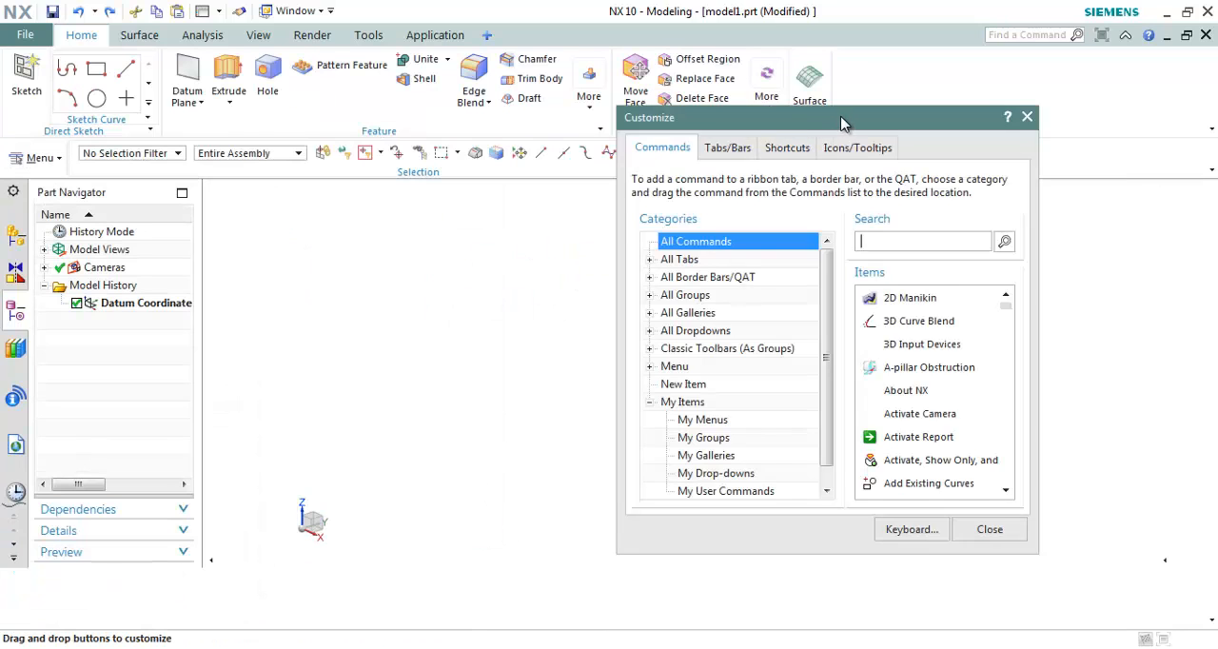
left_click_drag(841, 118, 915, 182)
mouse_move(487, 35)
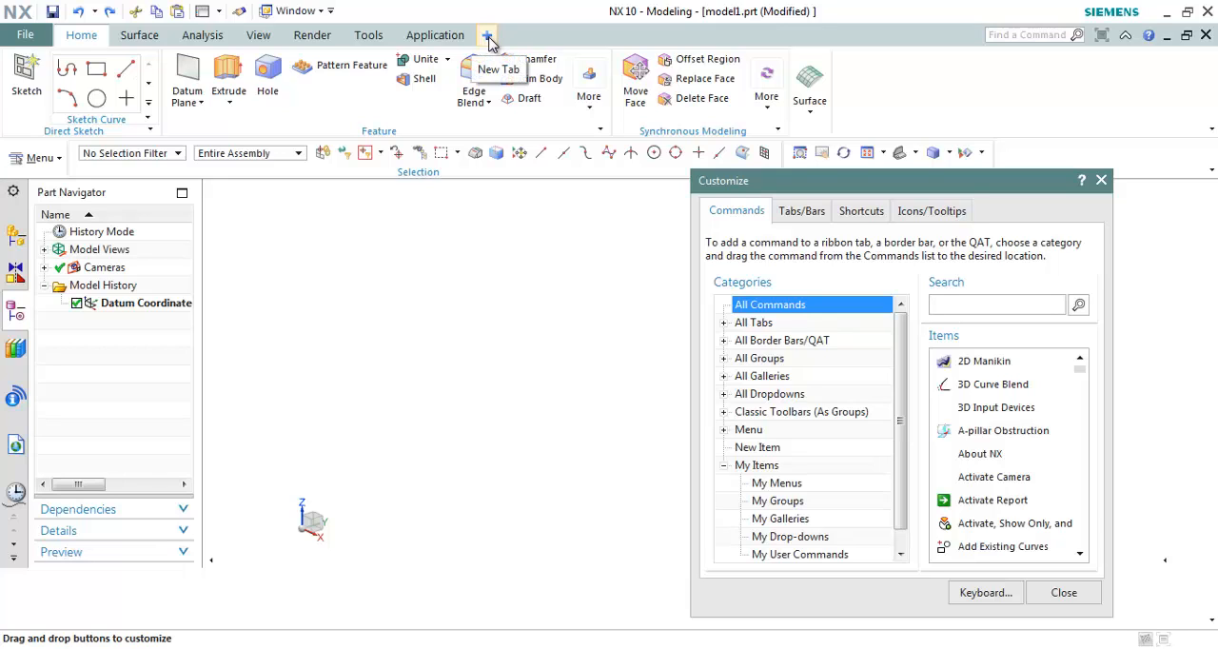
left_click(488, 35)
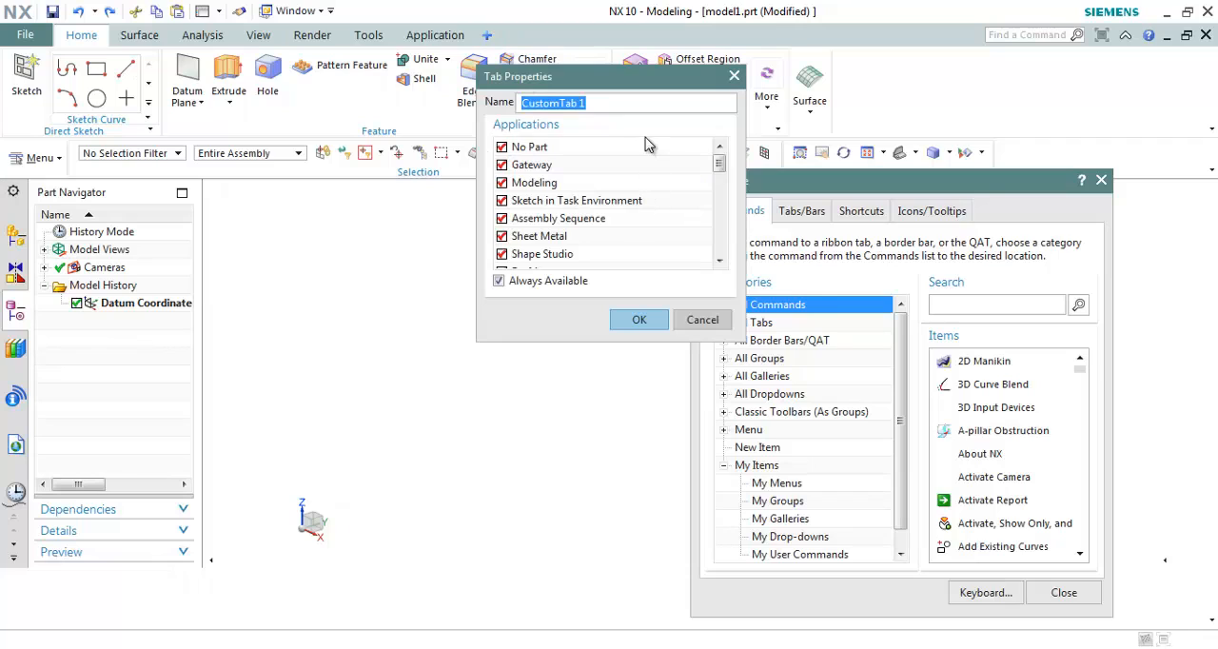
left_click(639, 321)
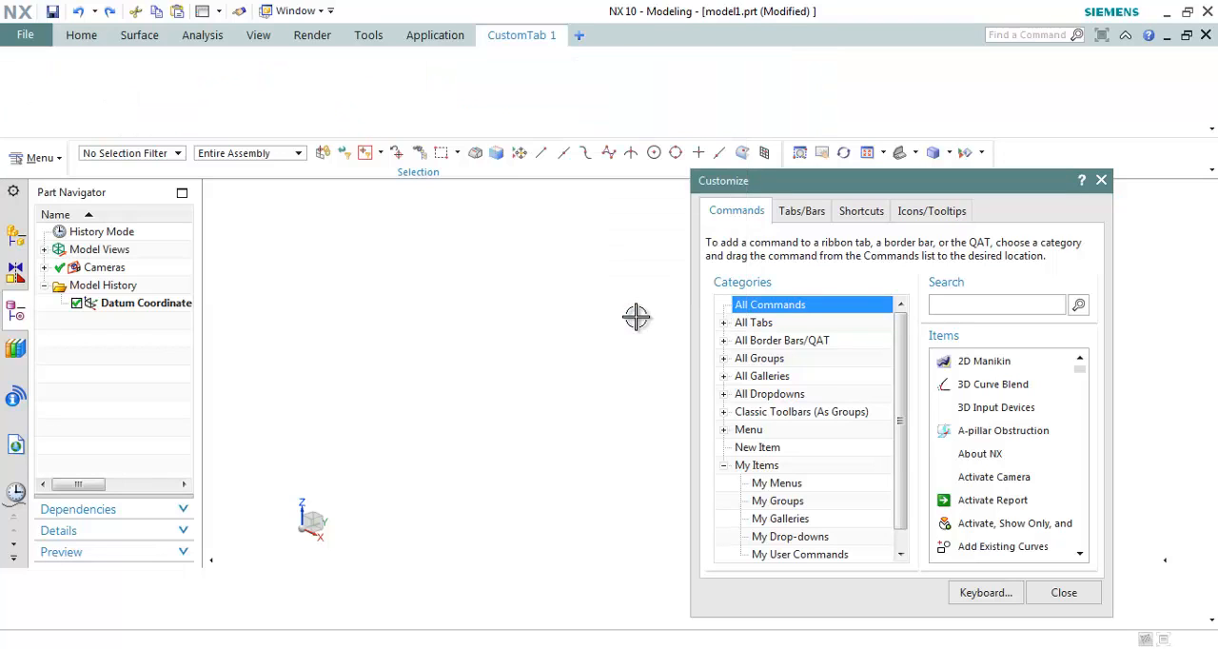
Step: Add the 3D Input Devices command to the CustomTab 1 ribbon tab
left_click(982, 409)
left_click_drag(996, 412, 147, 95)
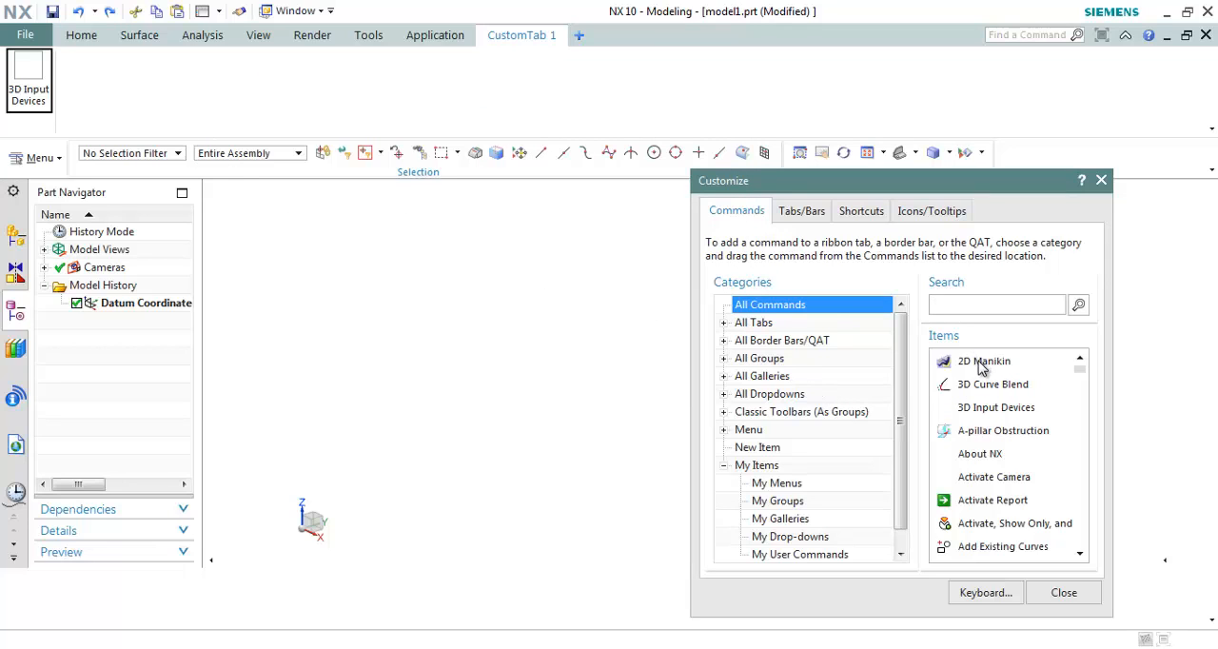
left_click(435, 36)
Step: Try the medium size Icon Only style on the Pattern Feature command and return it to medium Icon and Text
left_click(81, 35)
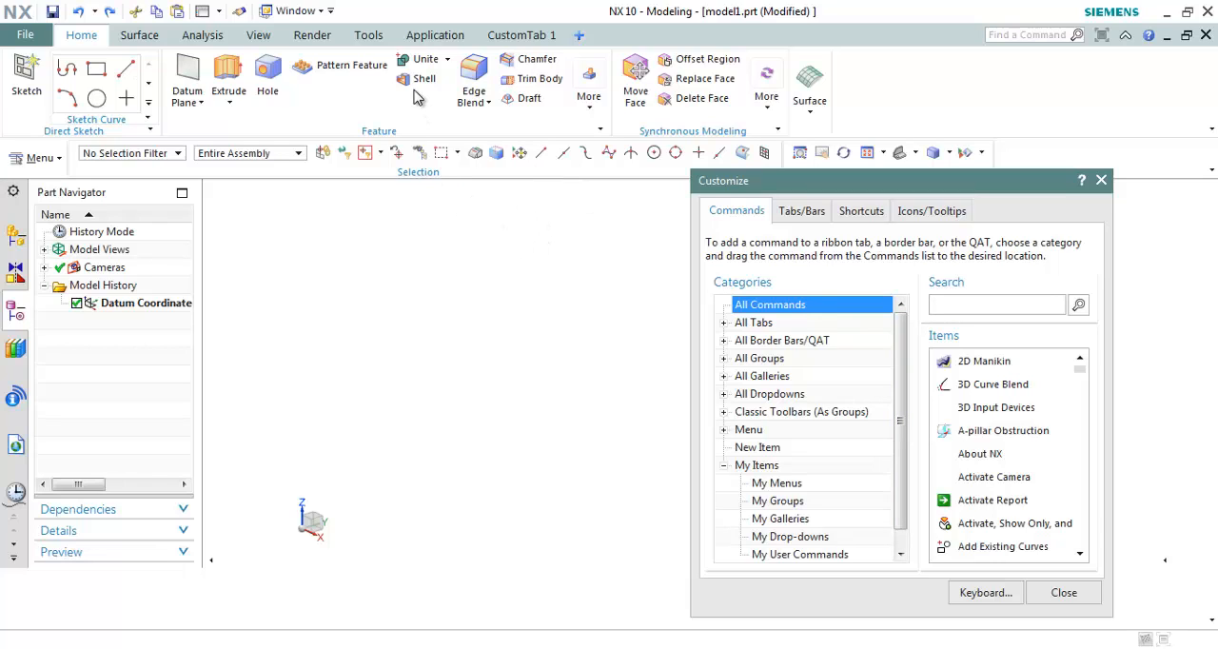
right_click(345, 73)
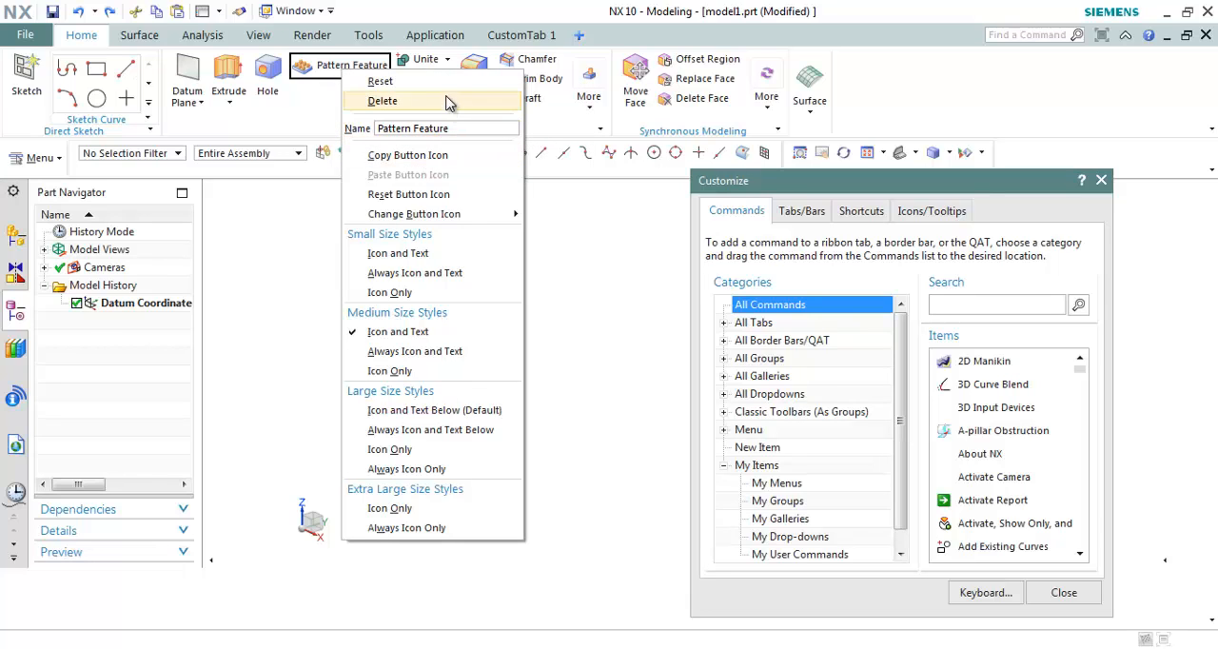
left_click(436, 372)
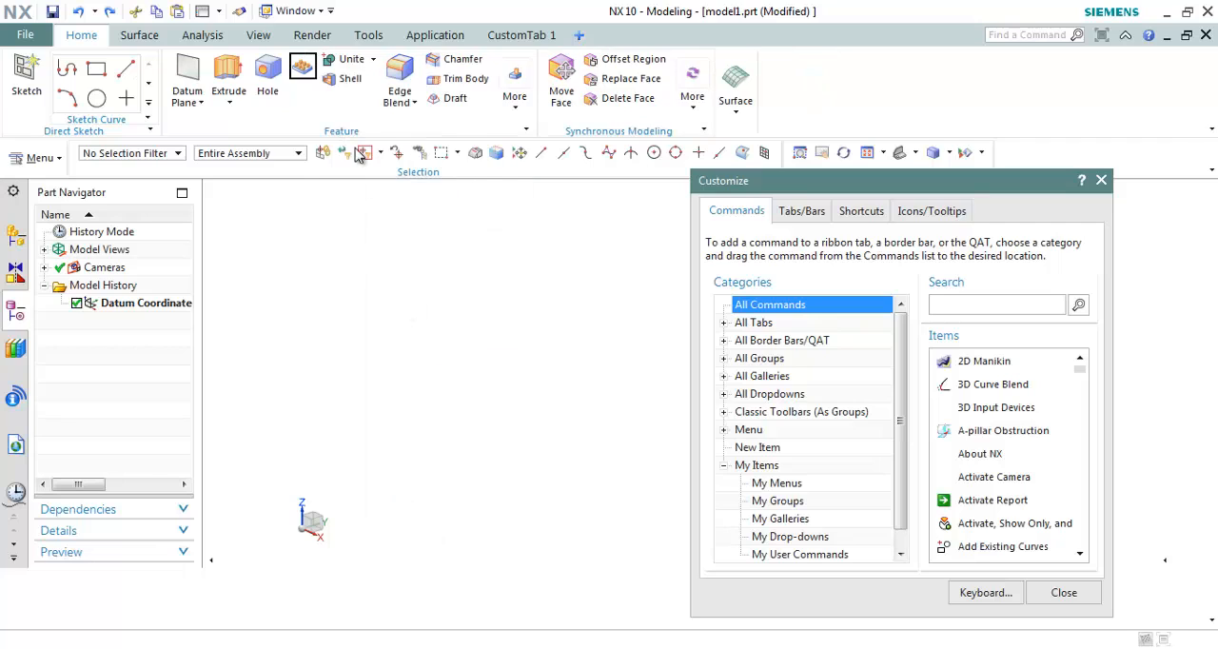
right_click(302, 74)
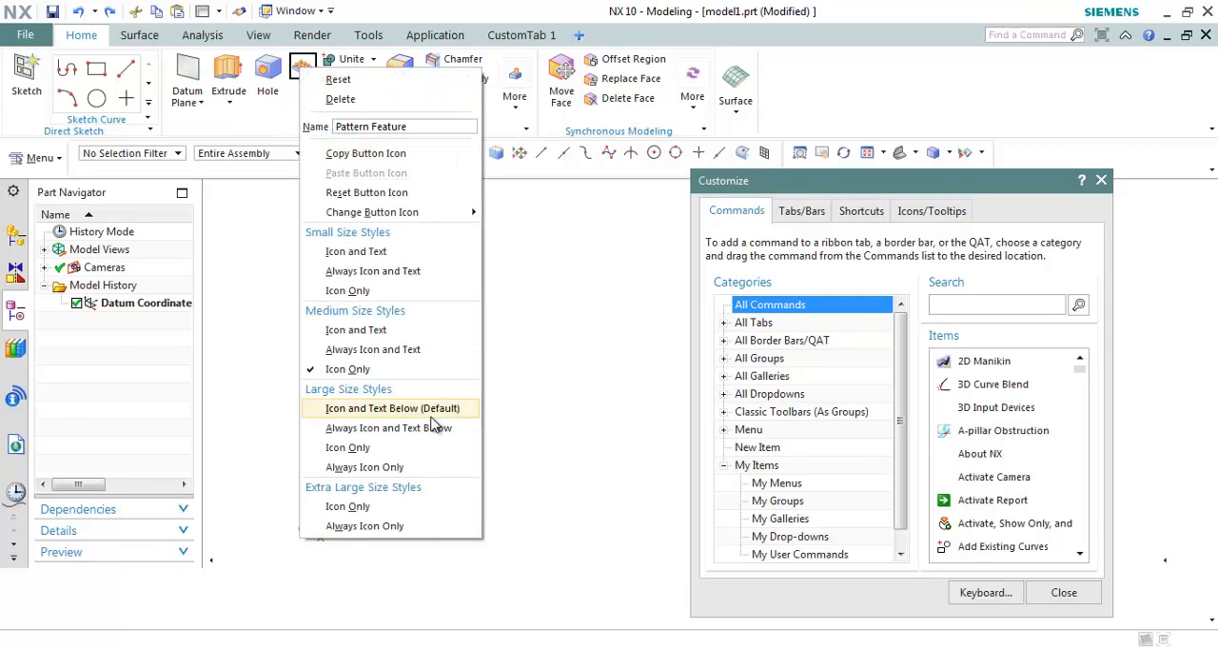
left_click(379, 333)
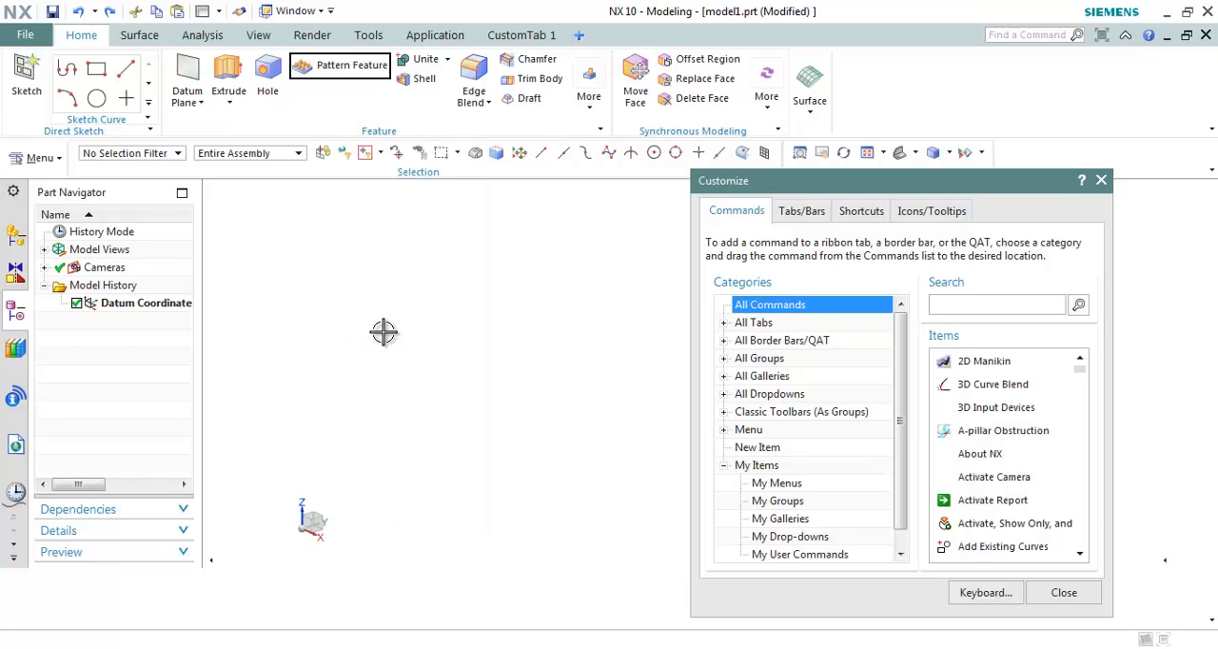
right_click(350, 74)
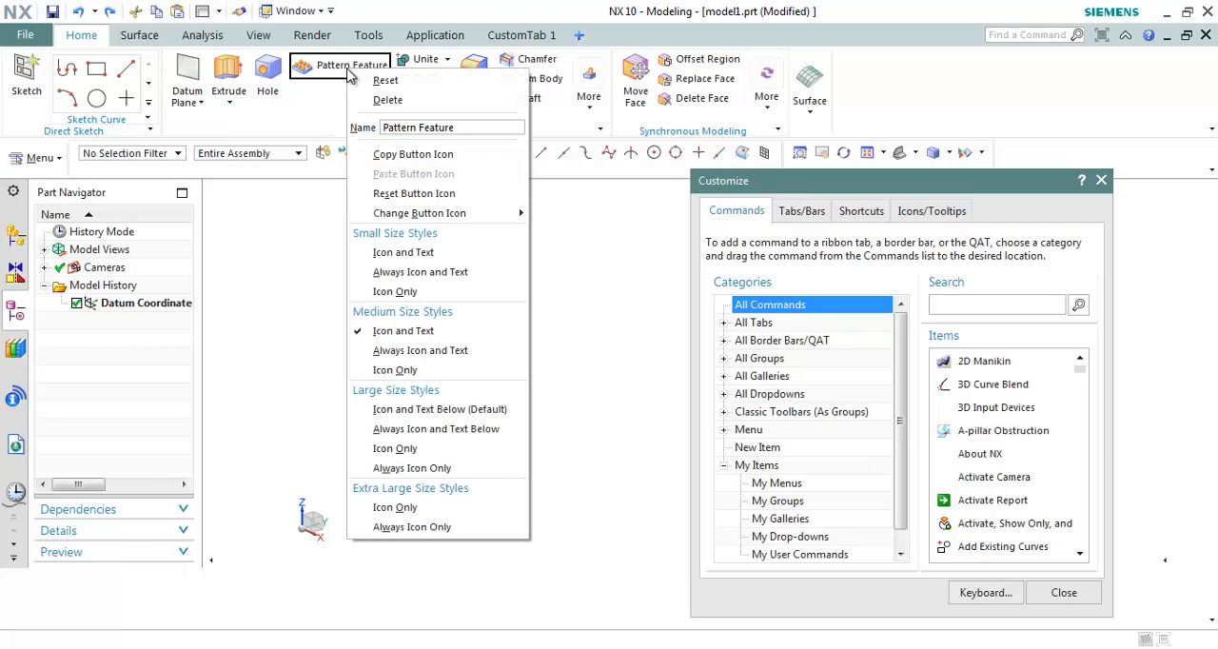
left_click(394, 16)
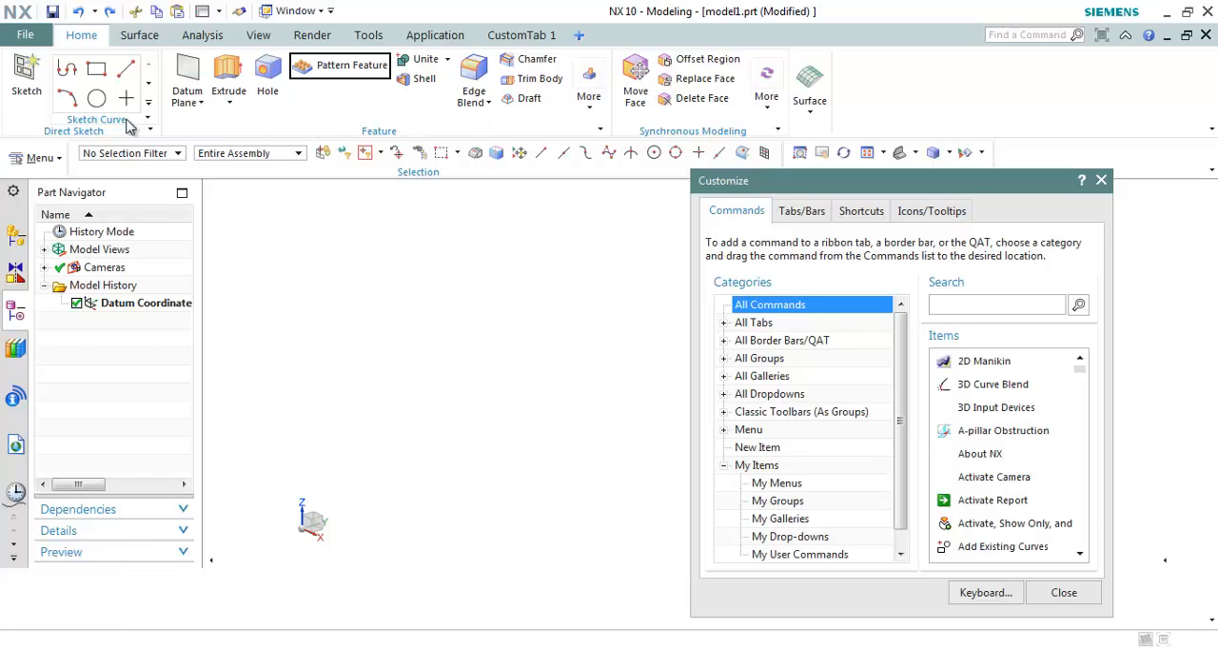
Step: Enable Recently Used for the Sketch Curve gallery and close the Customize dialog
right_click(122, 88)
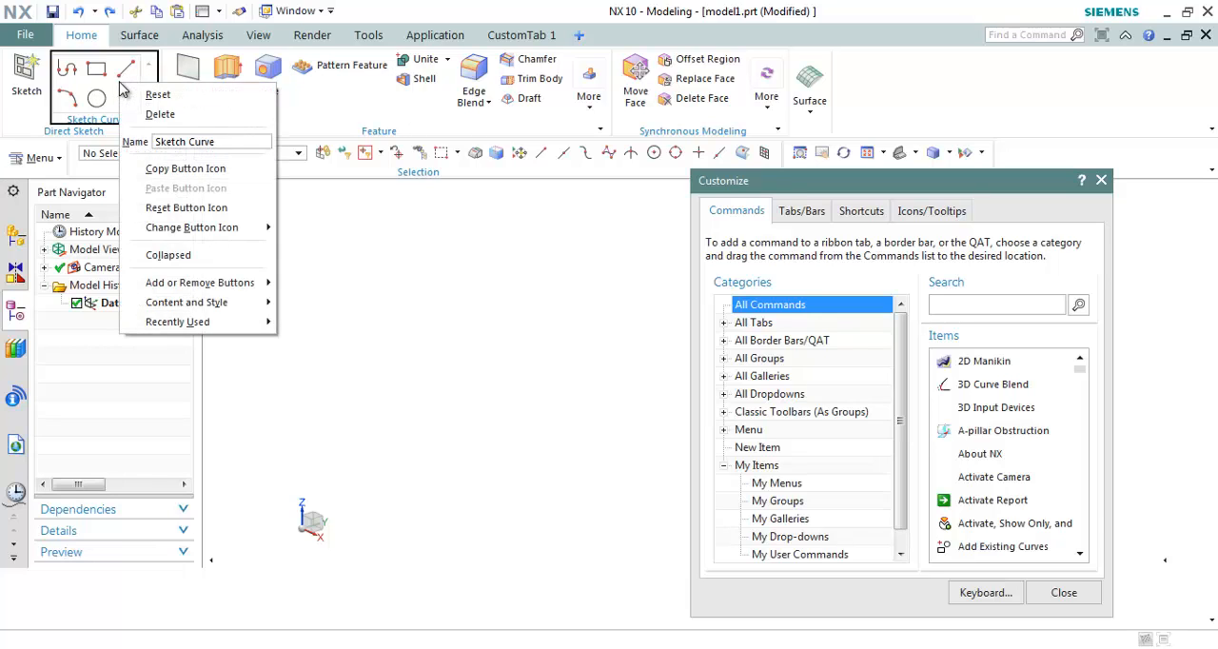
mouse_move(207, 328)
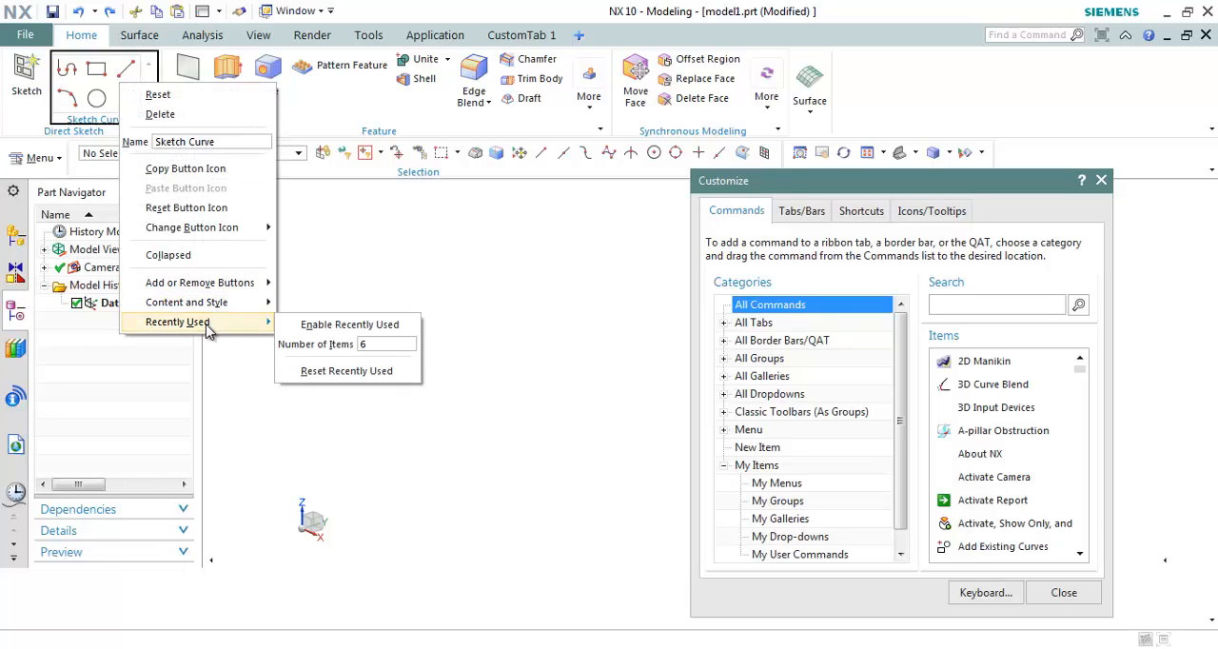
left_click(353, 326)
left_click(1060, 593)
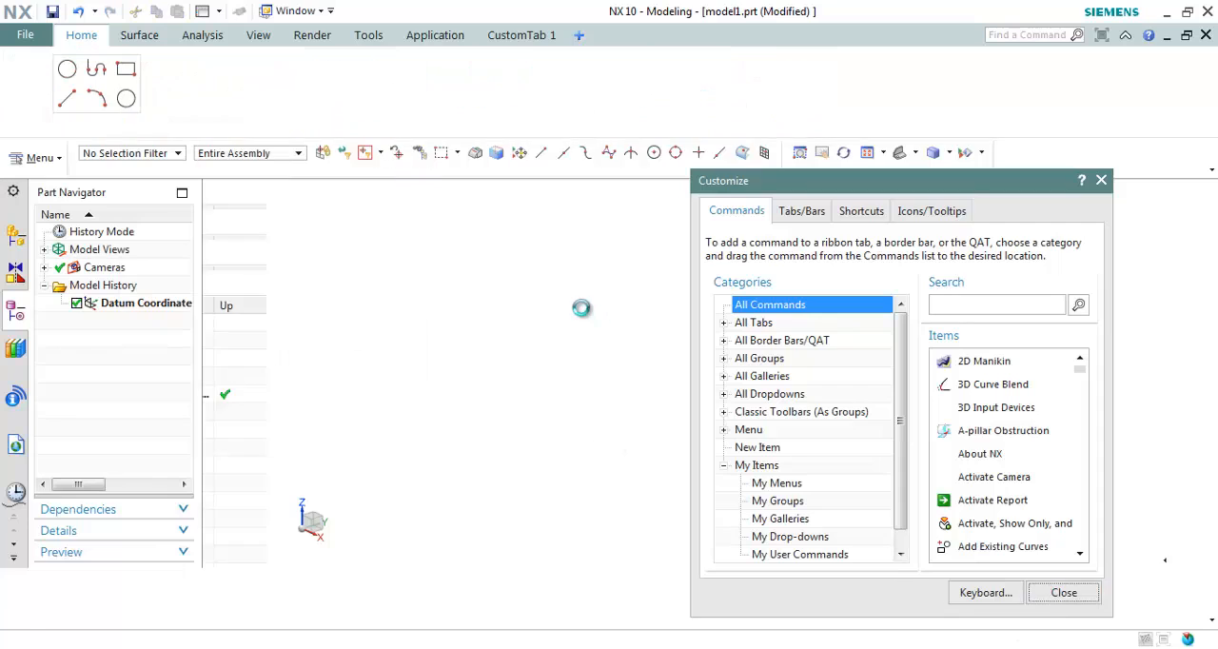
Step: Start the Circle command from the Sketch Curve gallery, cancel it and expand the gallery
left_click(129, 105)
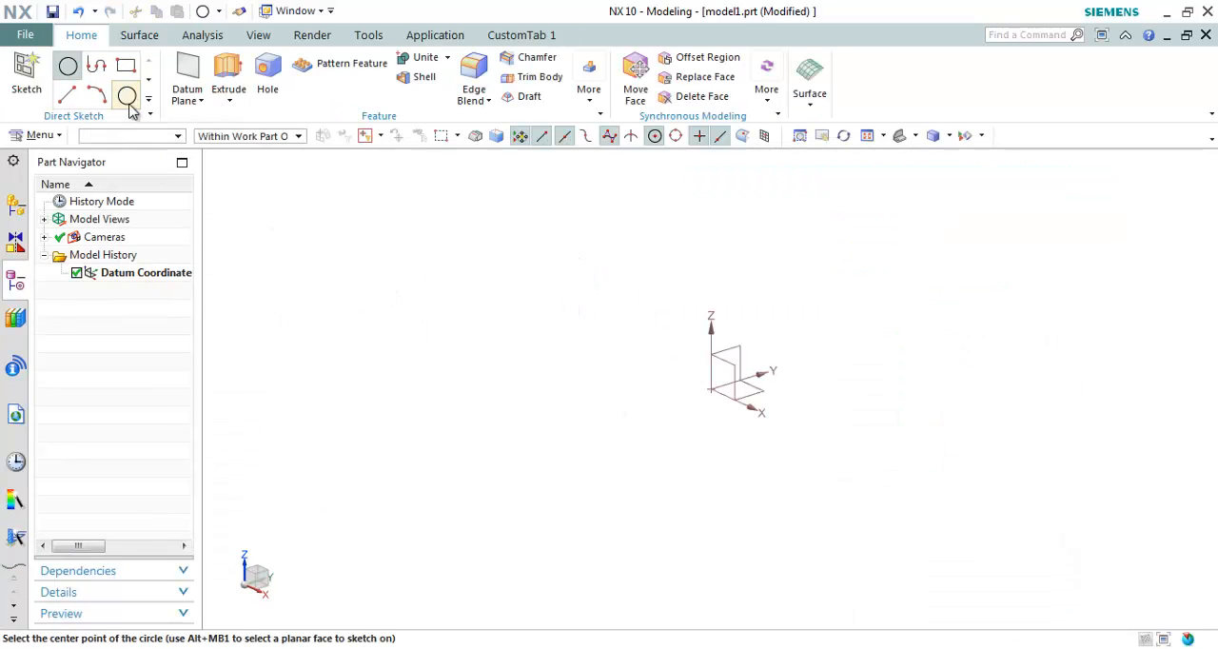
key("Escape")
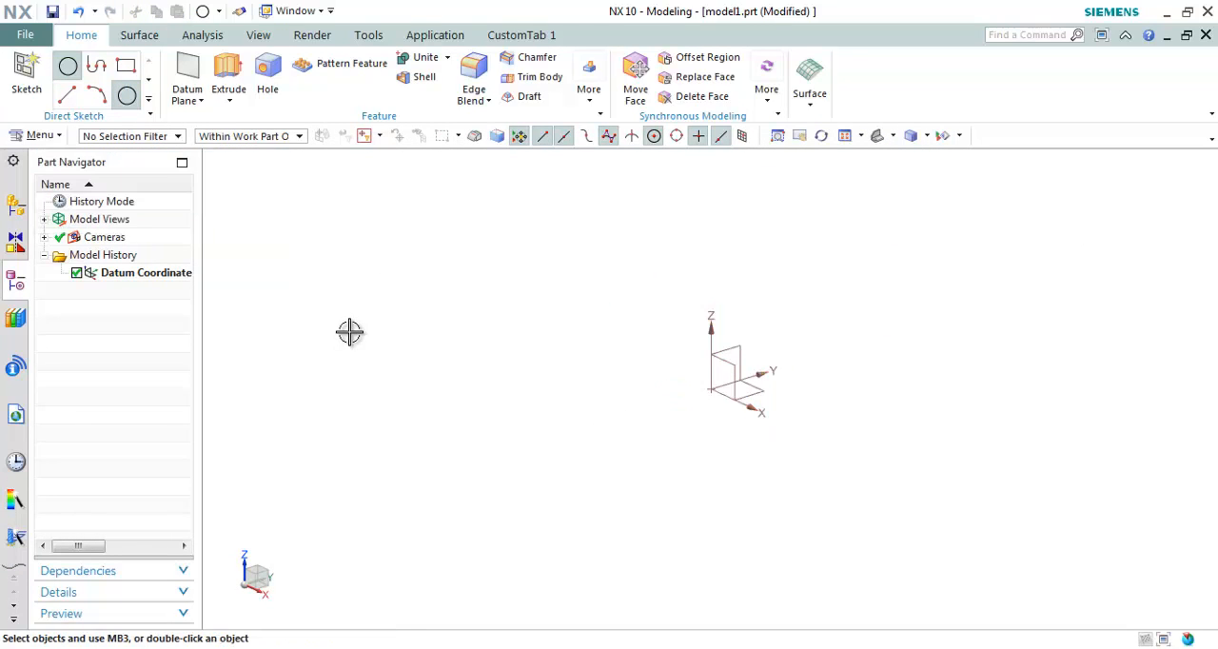
left_click(149, 98)
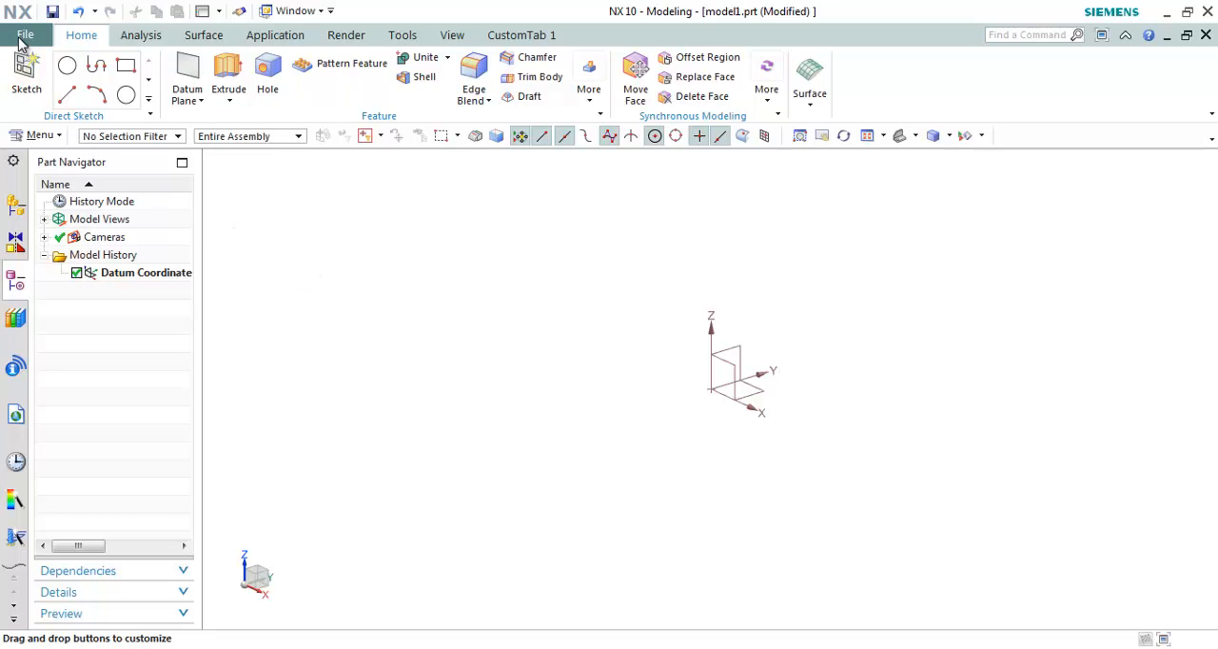
Step: Try the Collapsed display on the Sketch Curve gallery in the Customize dialog, restore the expanded gallery and close the dialog
left_click(25, 36)
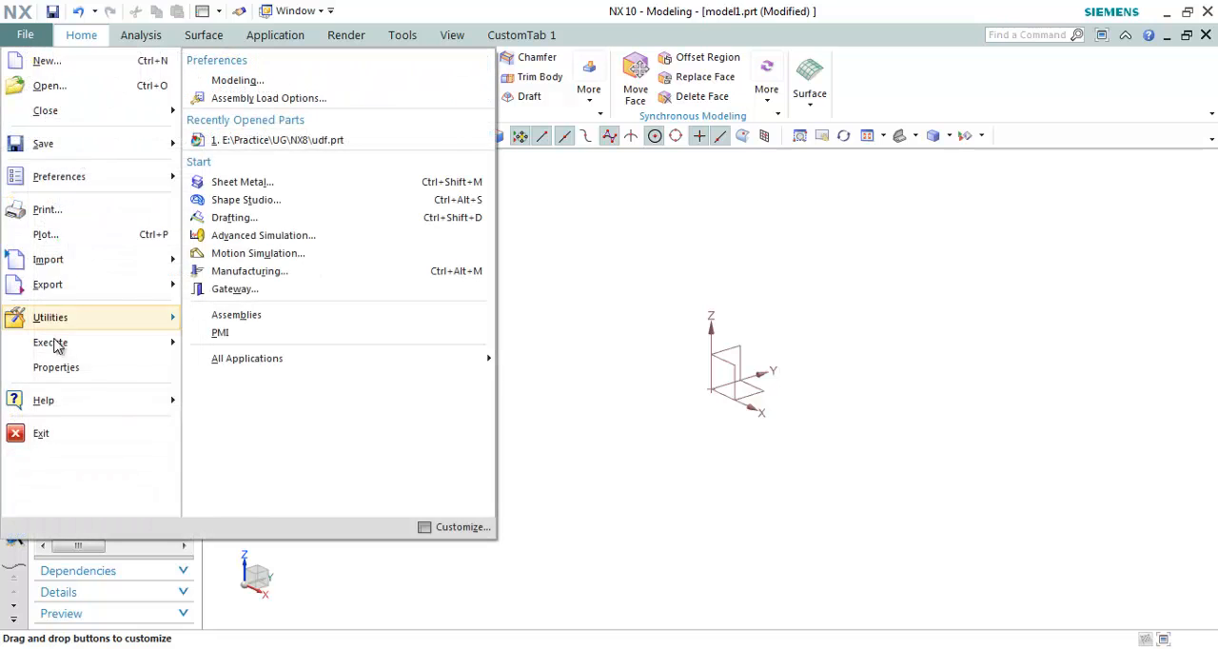
left_click(455, 528)
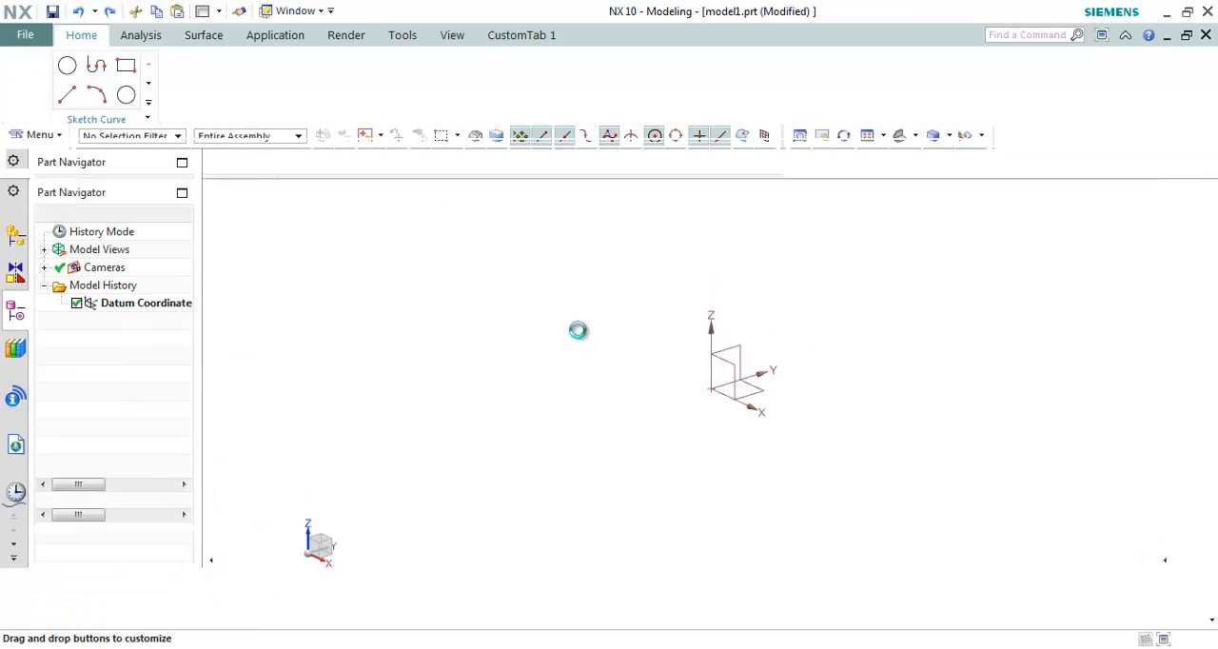
right_click(113, 85)
left_click(157, 250)
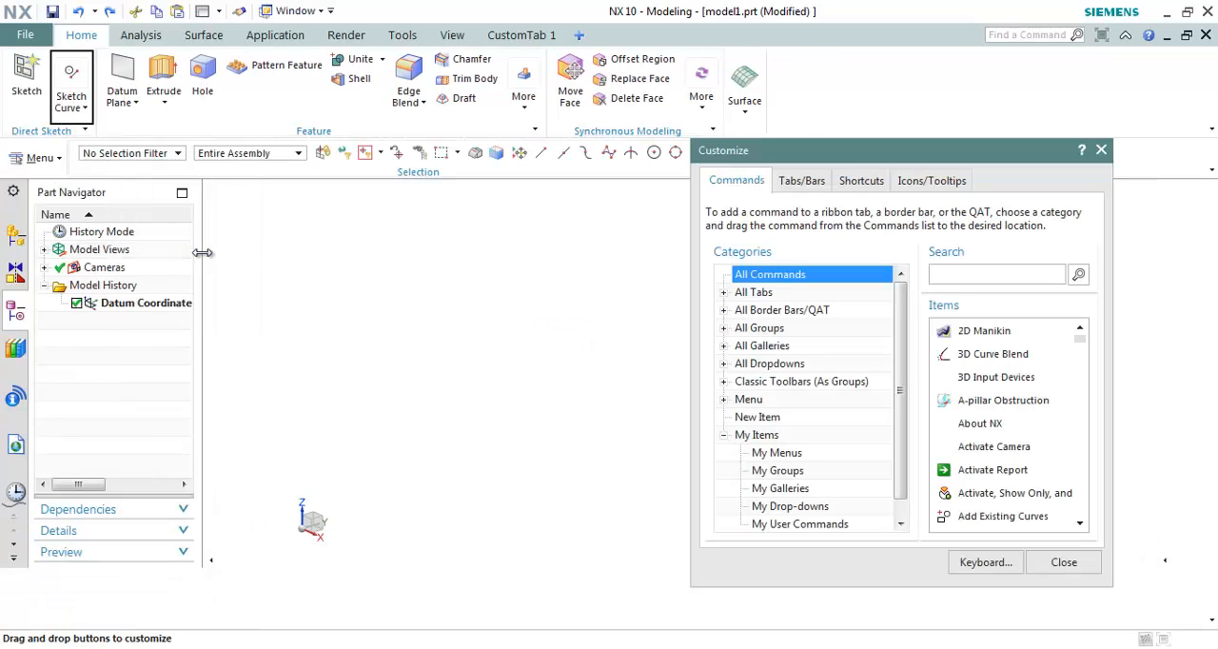
left_click(85, 109)
right_click(83, 98)
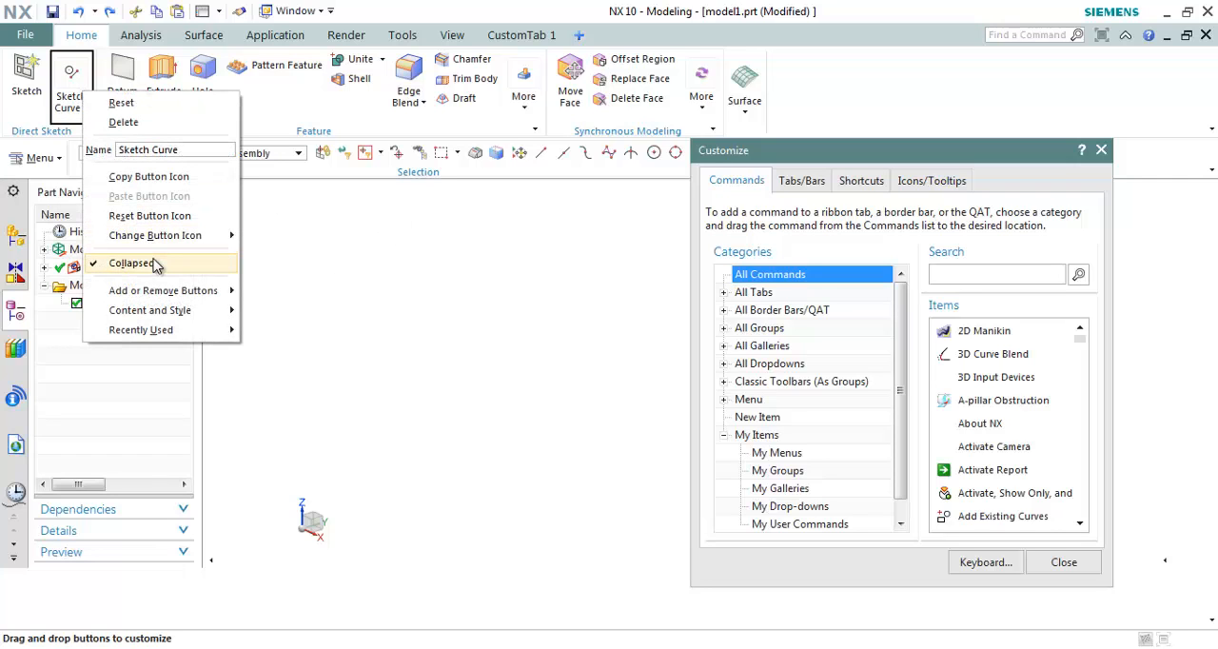
left_click(155, 264)
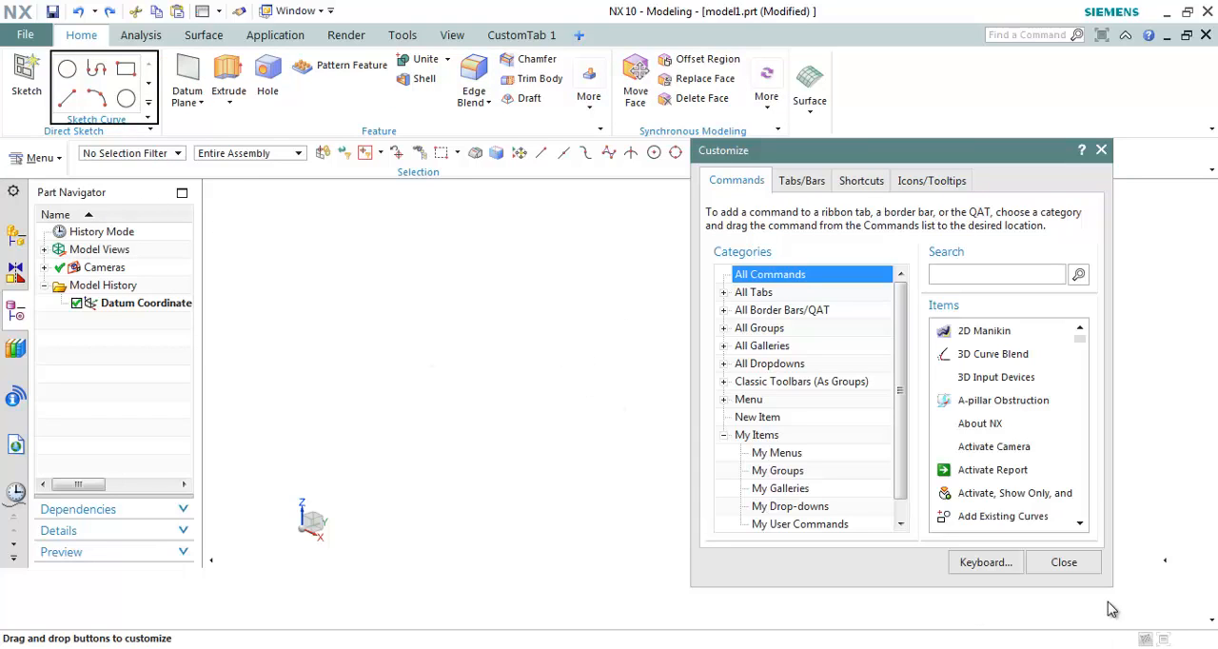
left_click(1078, 565)
left_click(564, 296)
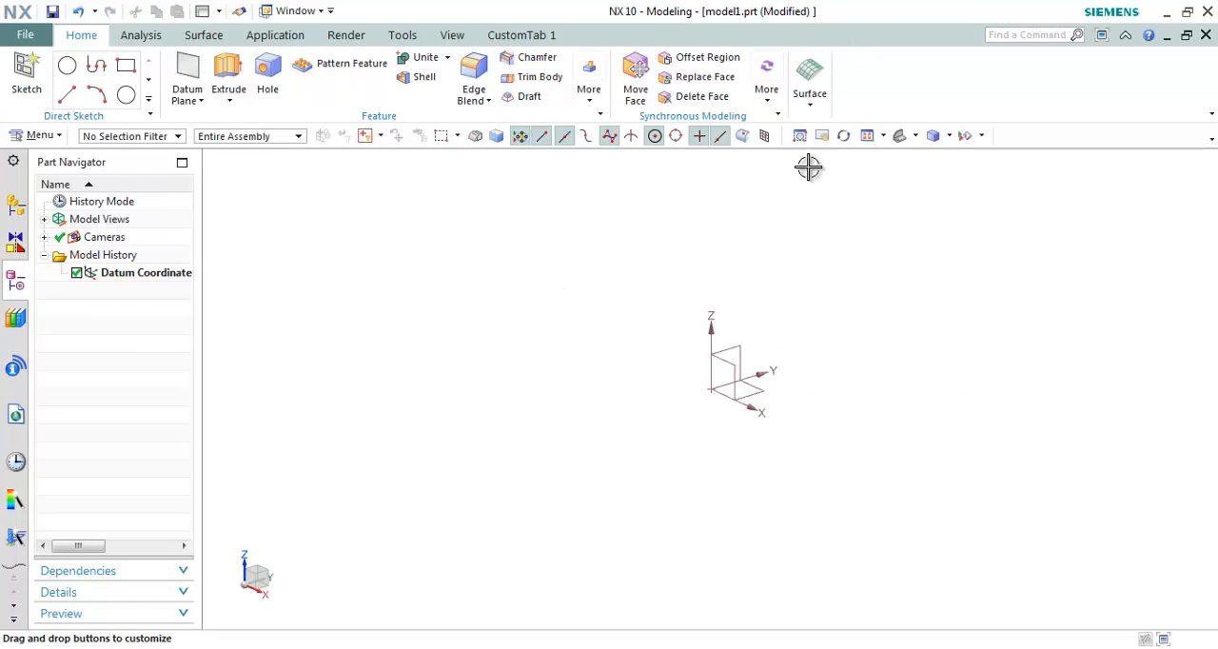
Step: Hide the Cue/Status Line from the application window and show it again
right_click(881, 46)
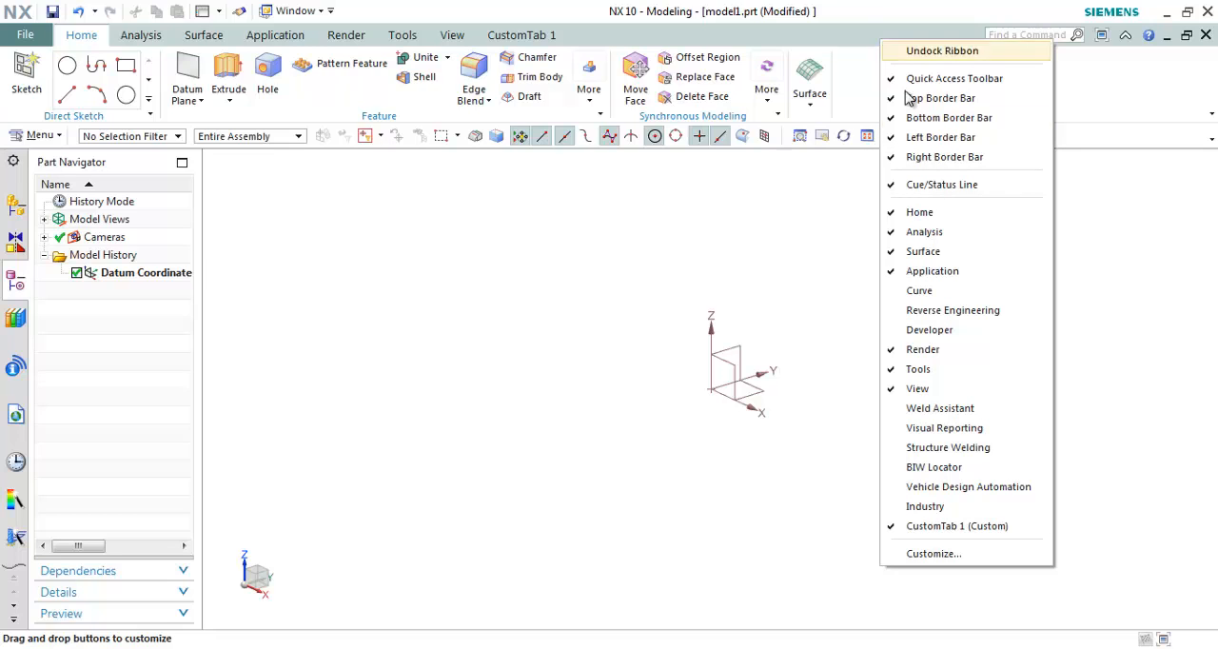
left_click(868, 58)
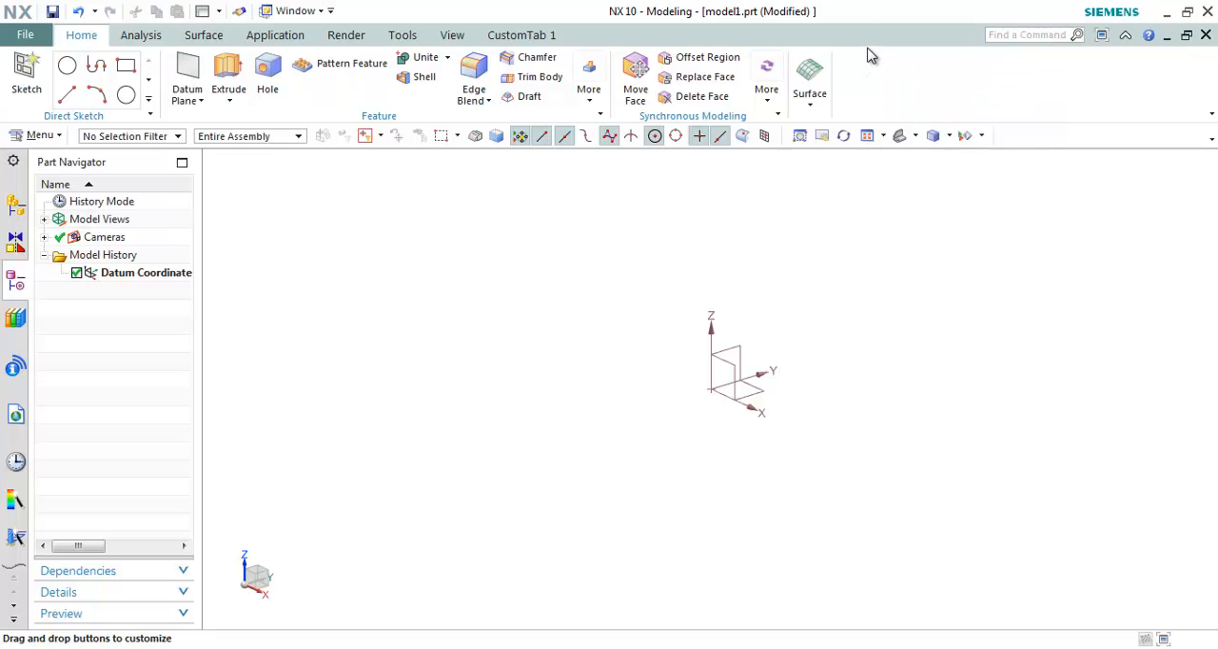
right_click(868, 51)
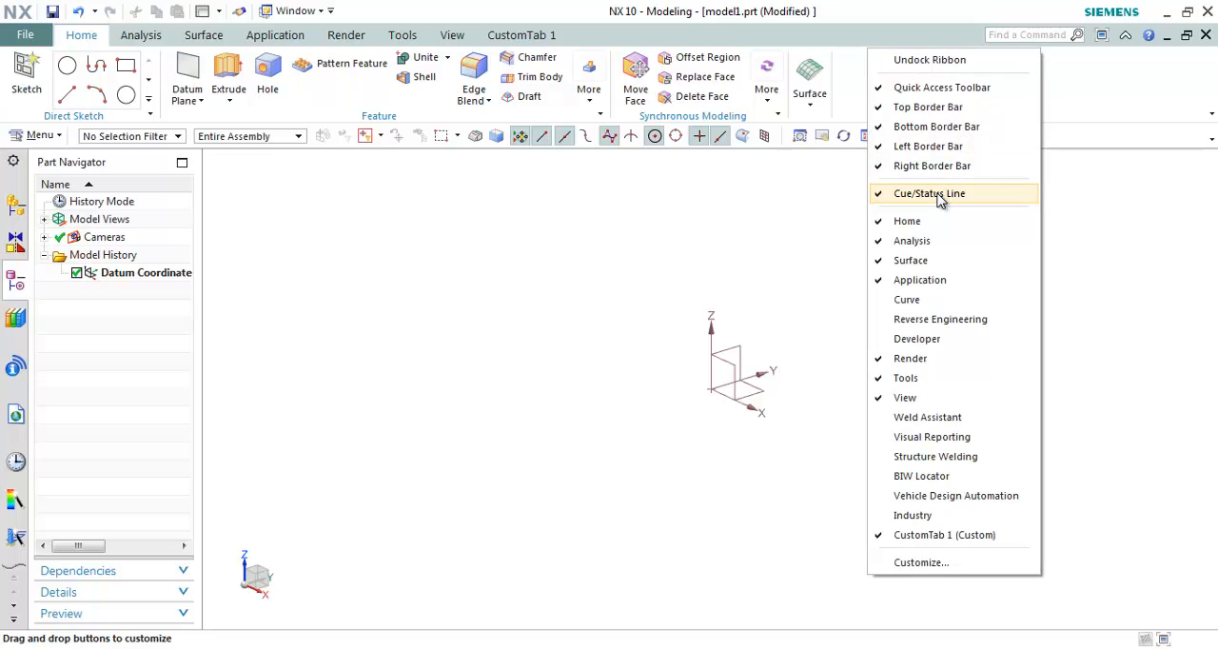
left_click(940, 196)
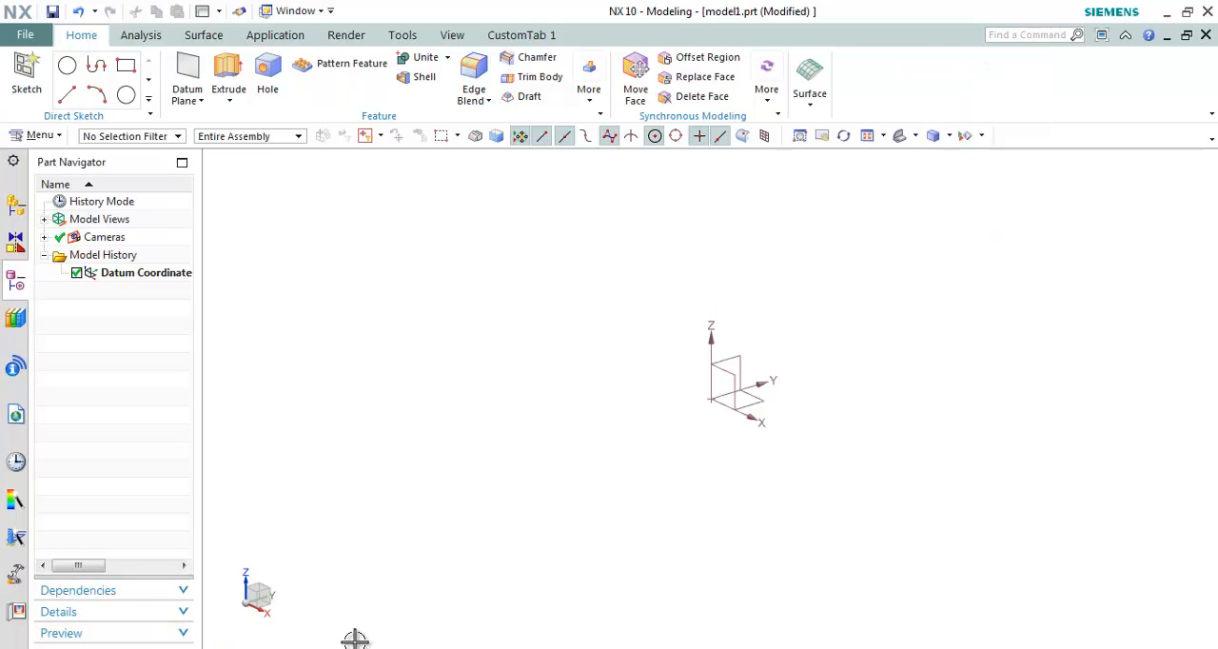
right_click(888, 48)
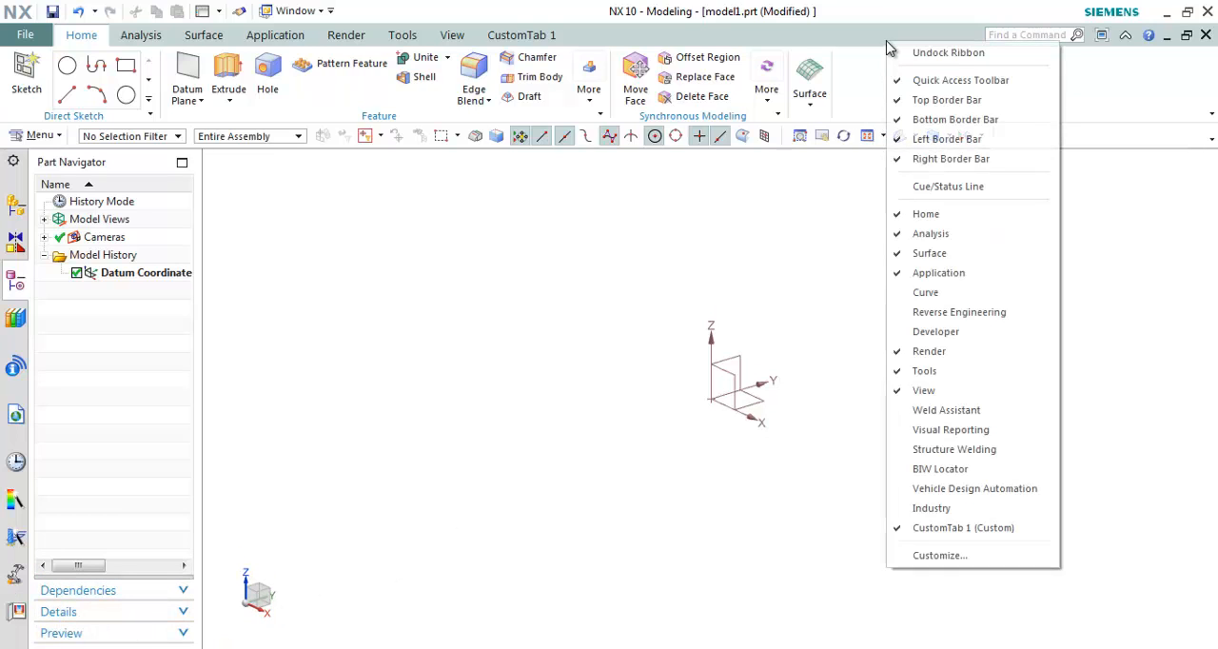
left_click(940, 188)
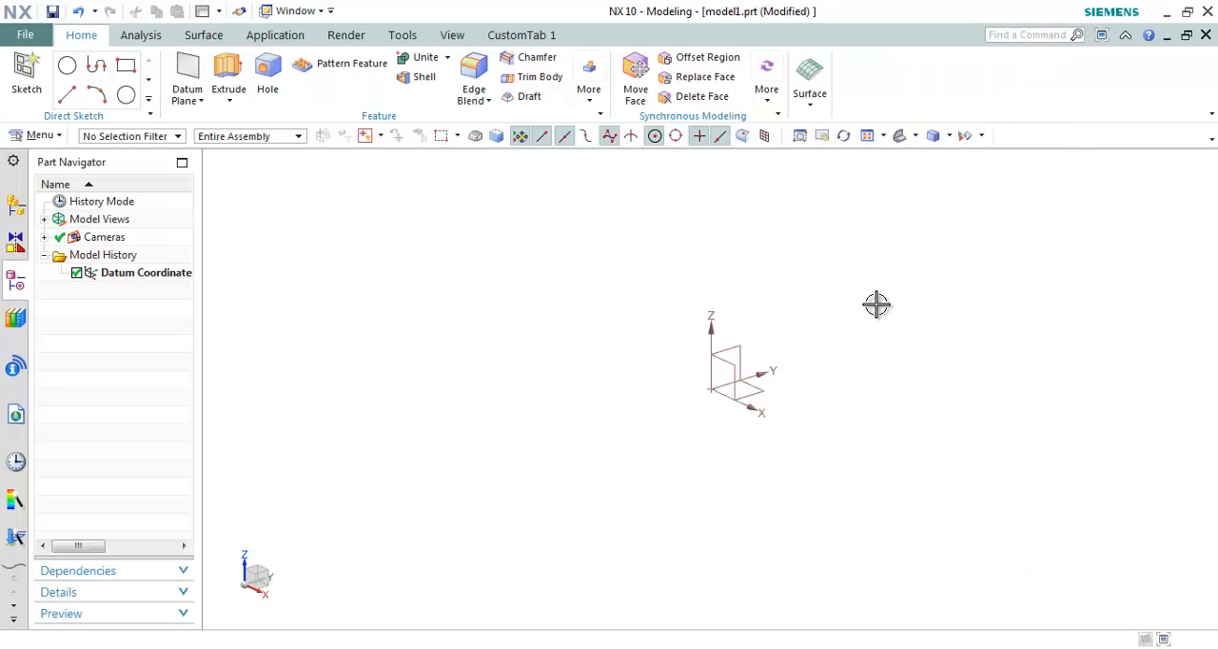
Step: Undock the ribbon, move it down over the graphics window and dock it back in place
right_click(900, 40)
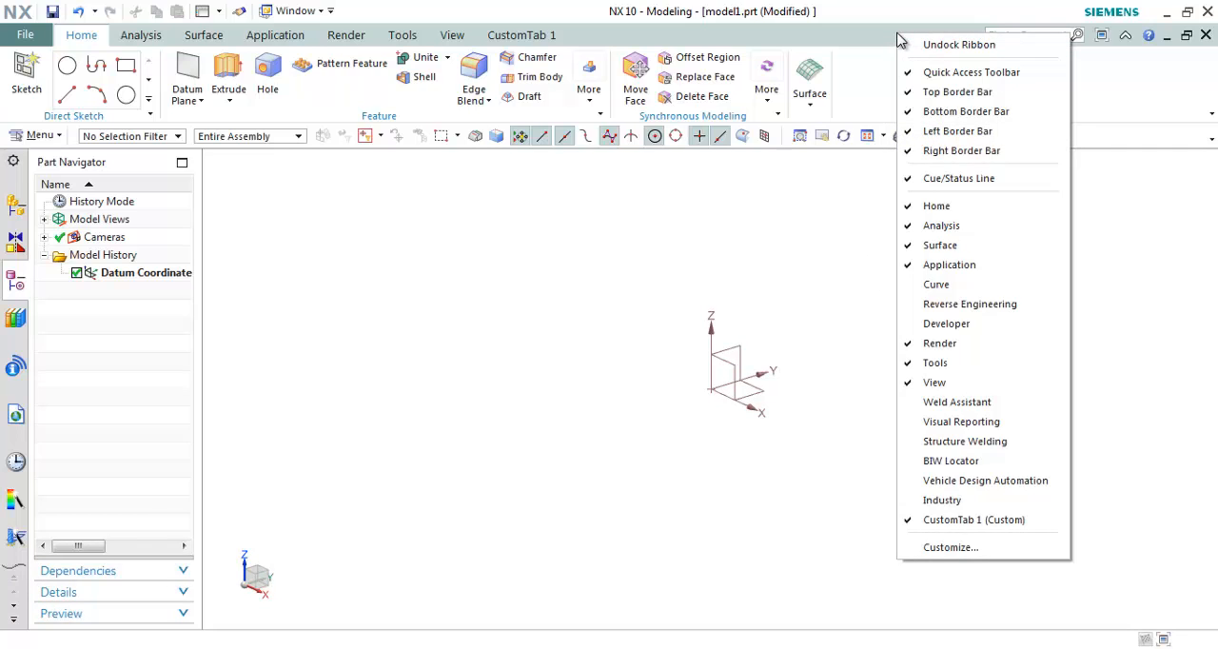
left_click(944, 48)
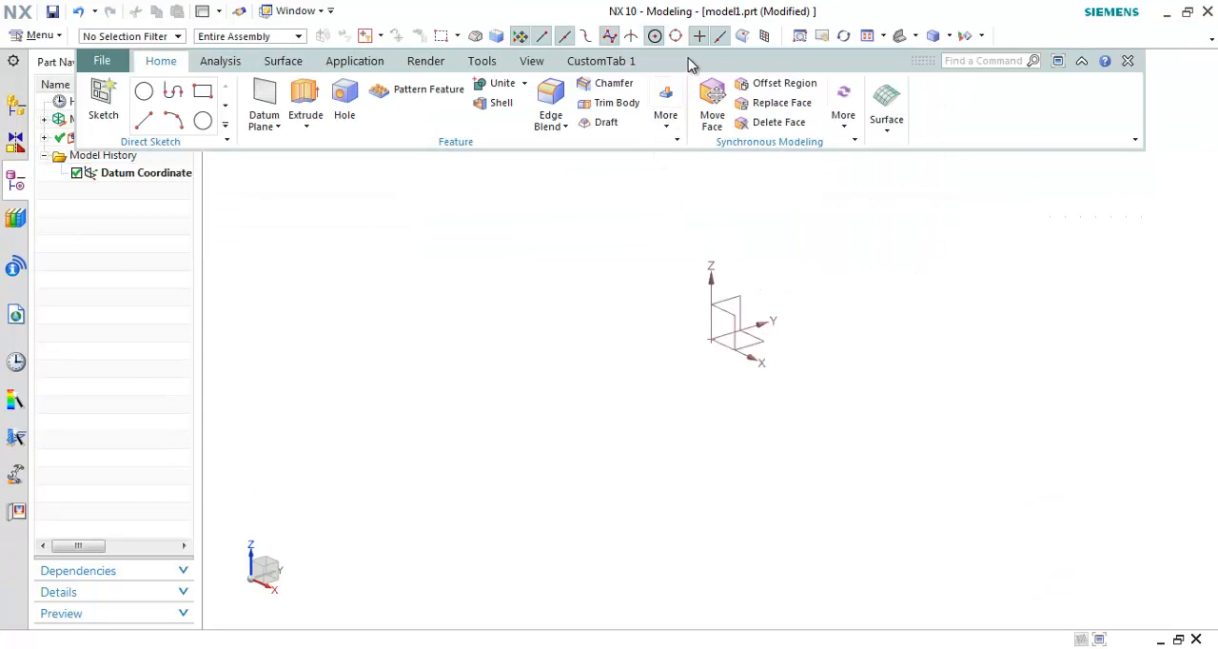
left_click_drag(691, 64, 676, 177)
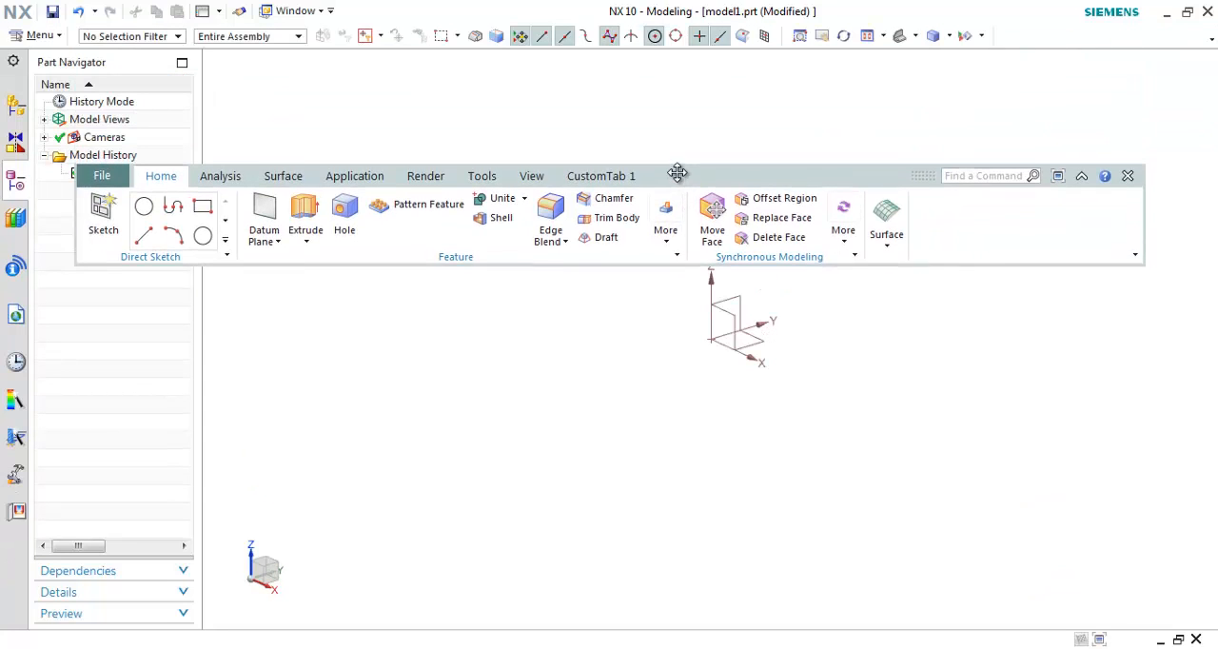
left_click(1129, 181)
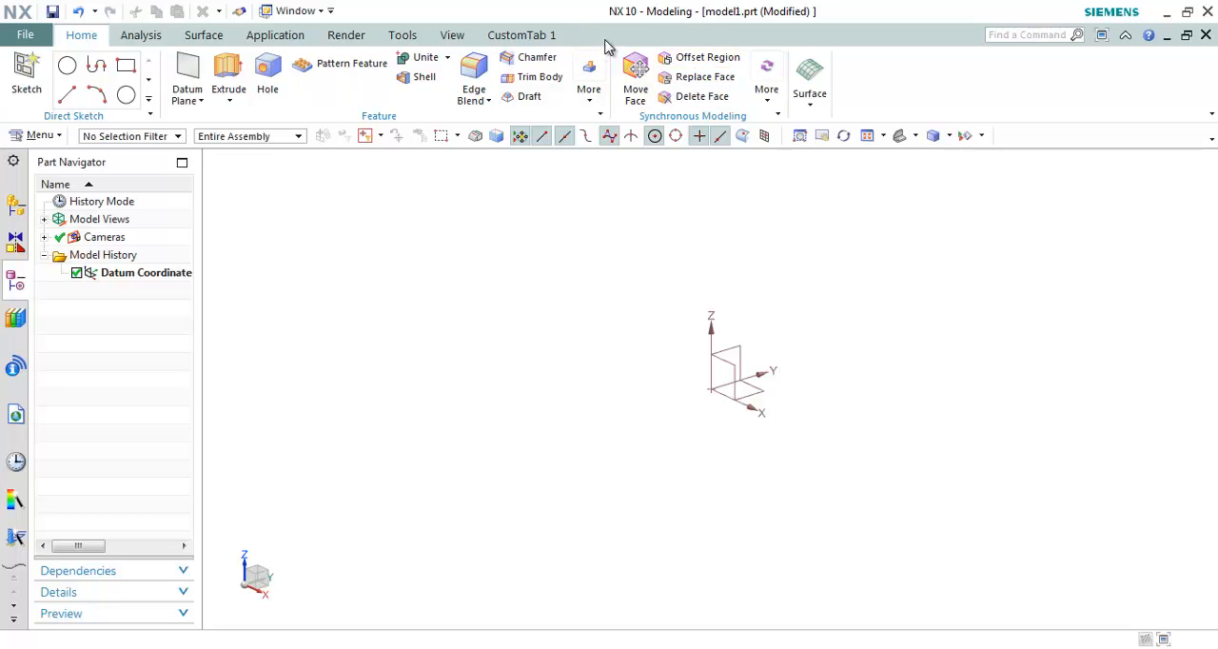
Step: Hide the CustomTab 1 ribbon tab and turn its display back on
right_click(530, 45)
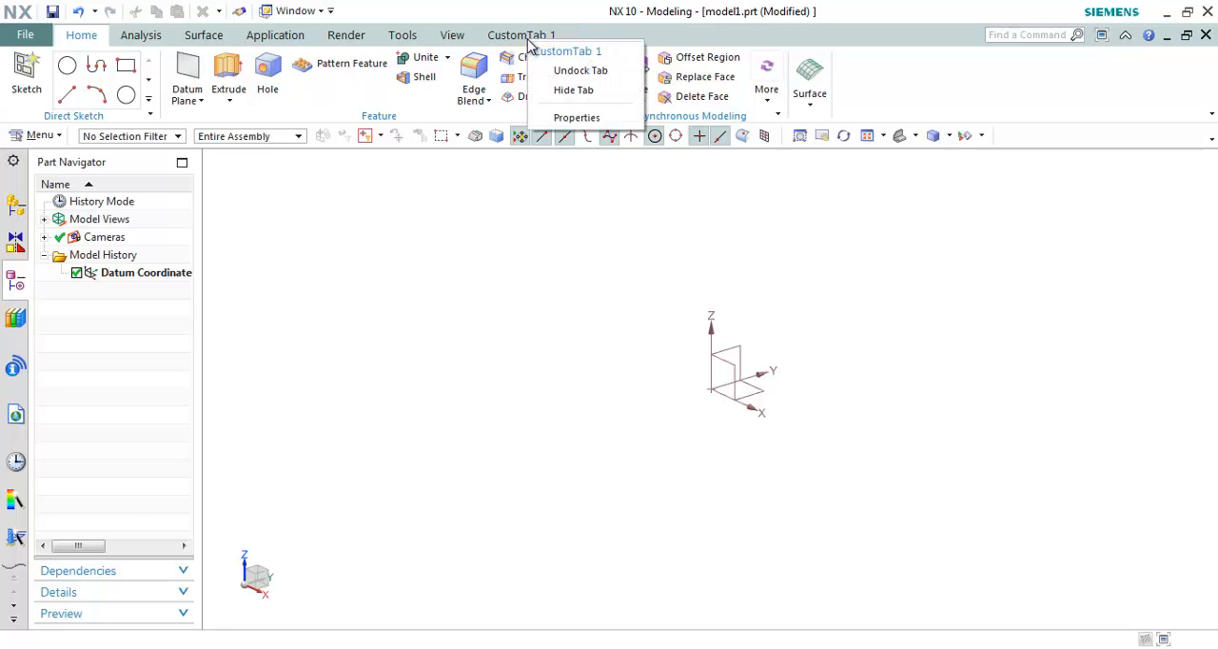
left_click(576, 93)
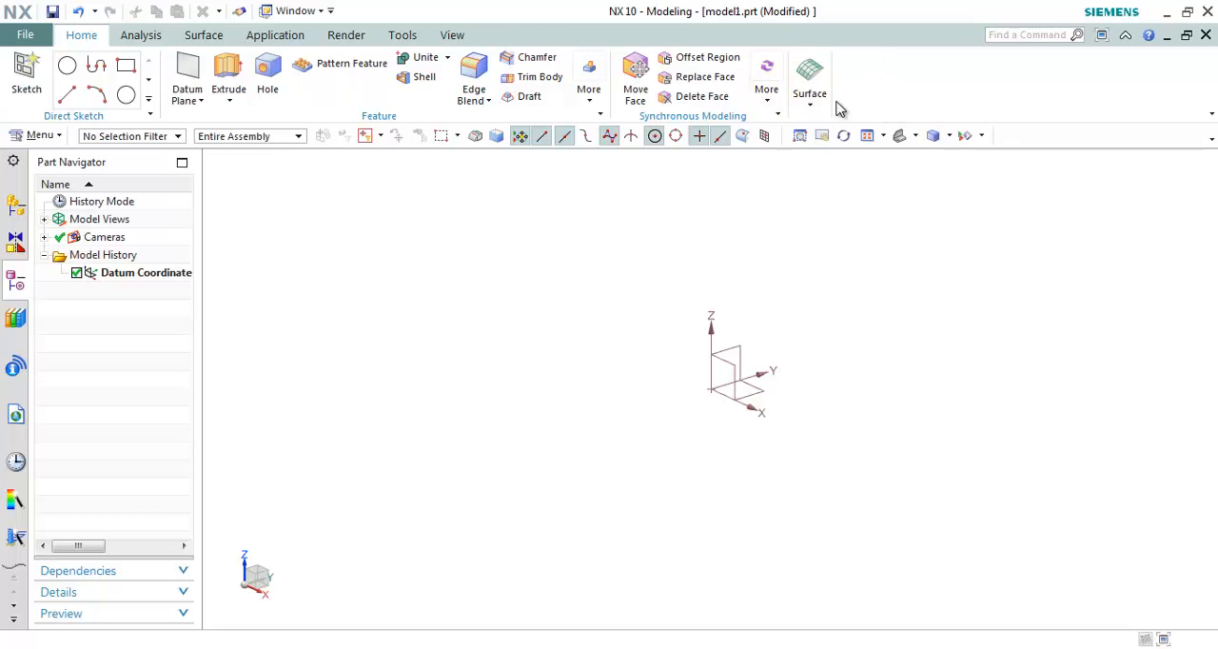
right_click(885, 38)
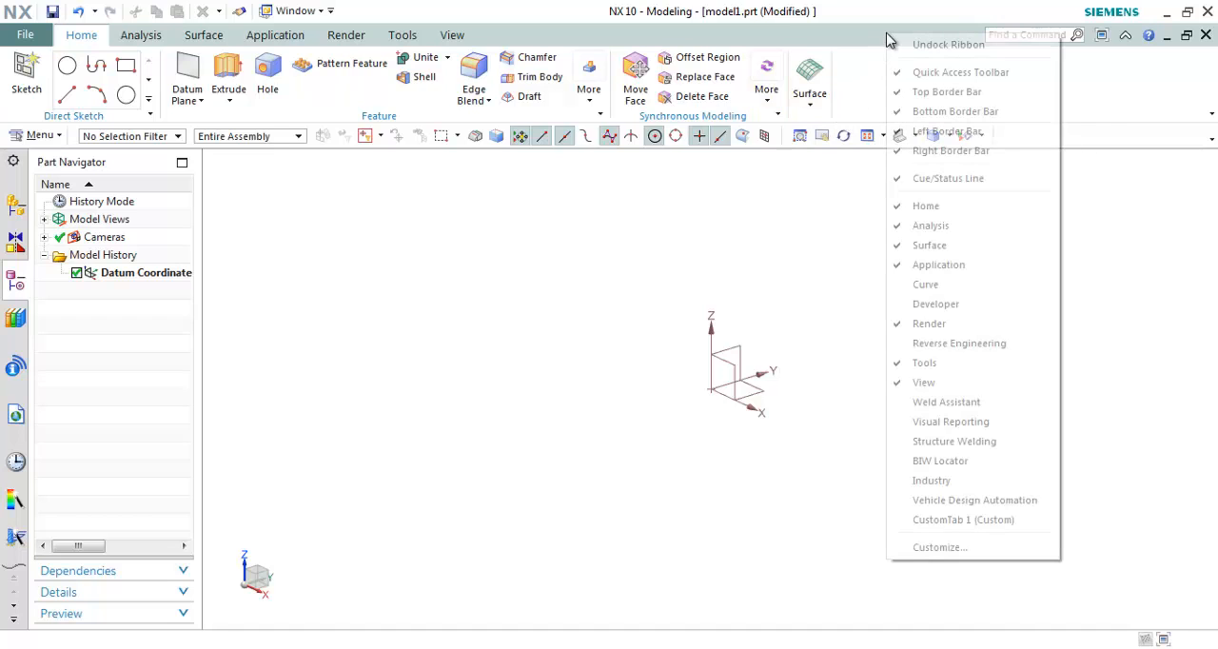
left_click(954, 520)
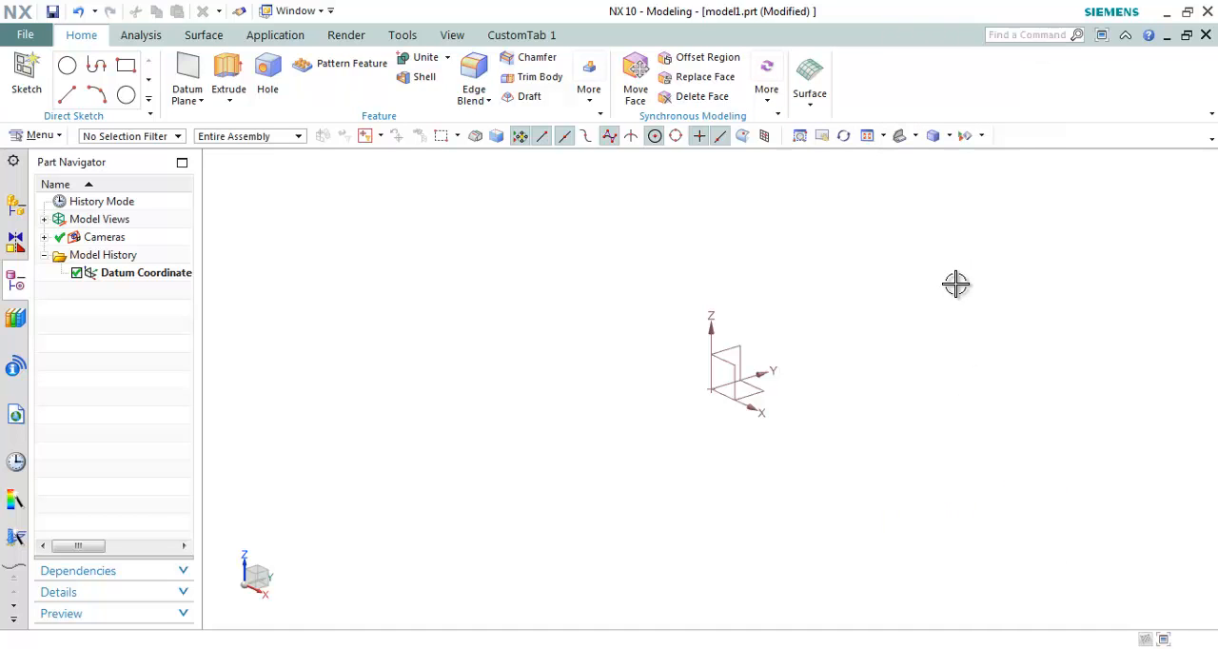